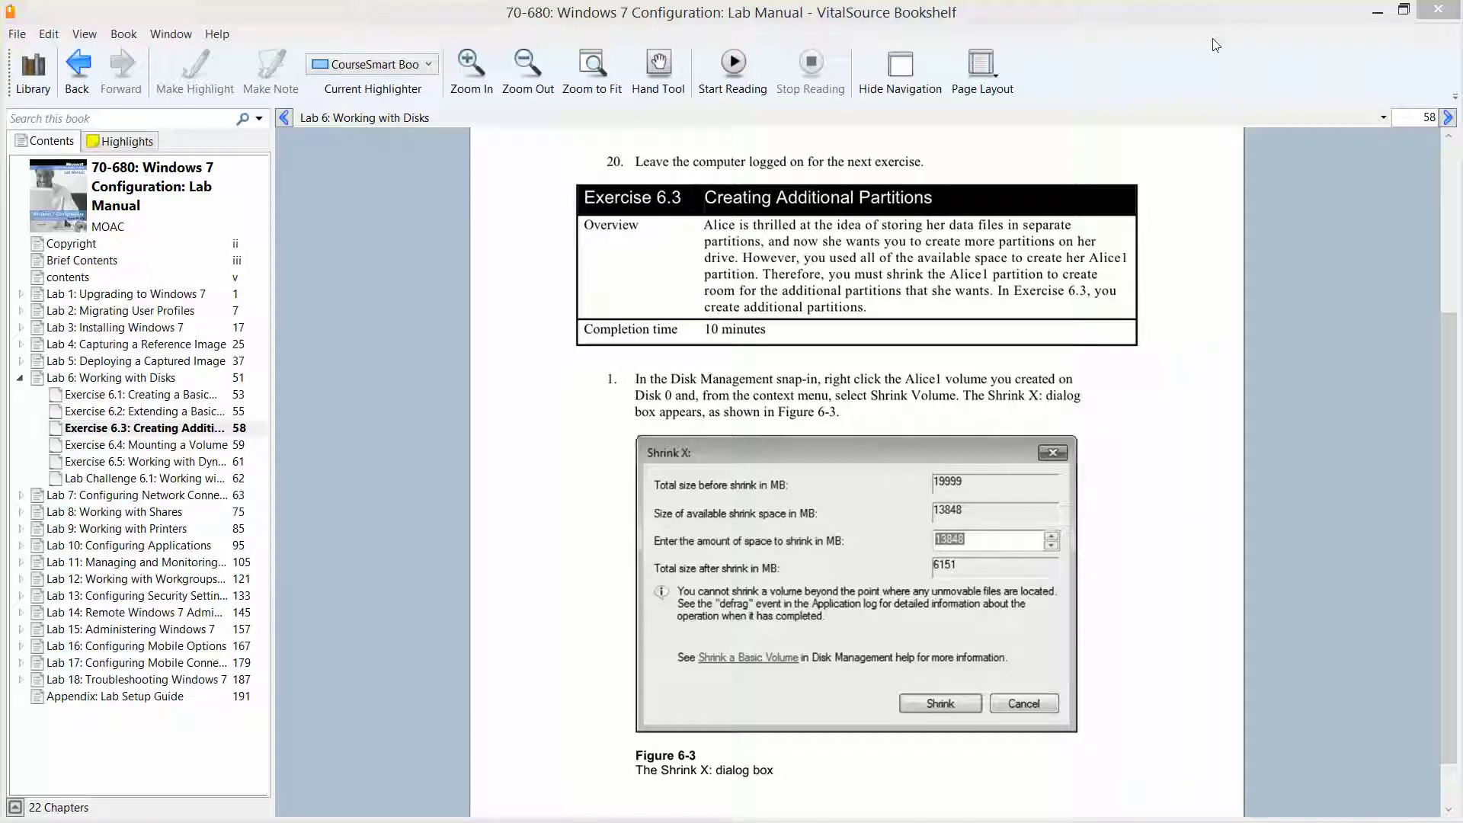
# Minimize the lab manual and bring the RWDC01 virtual machine window forward
pyautogui.click(1378, 12)
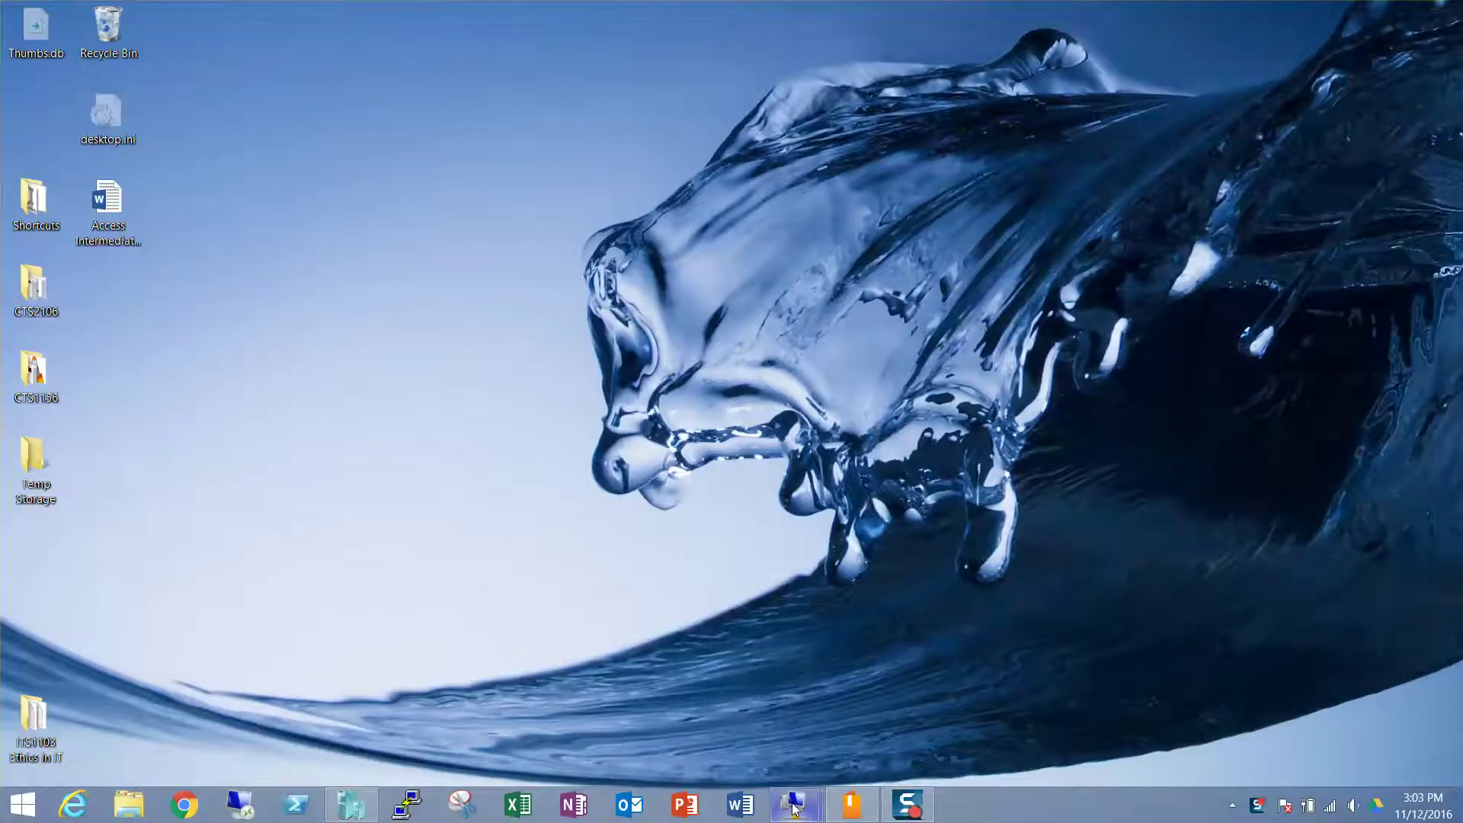
pyautogui.moveTo(792, 808)
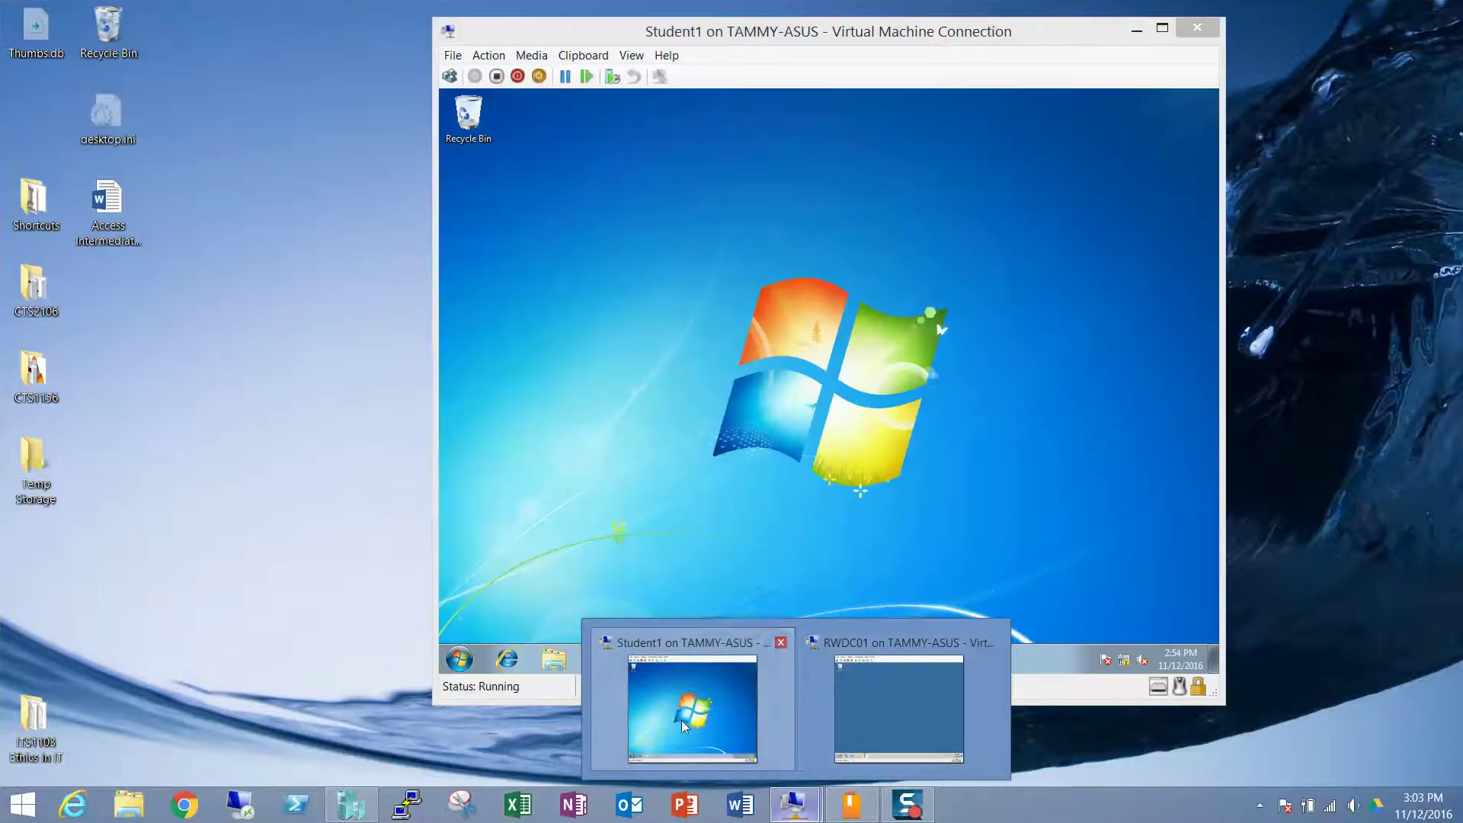
pyautogui.click(681, 720)
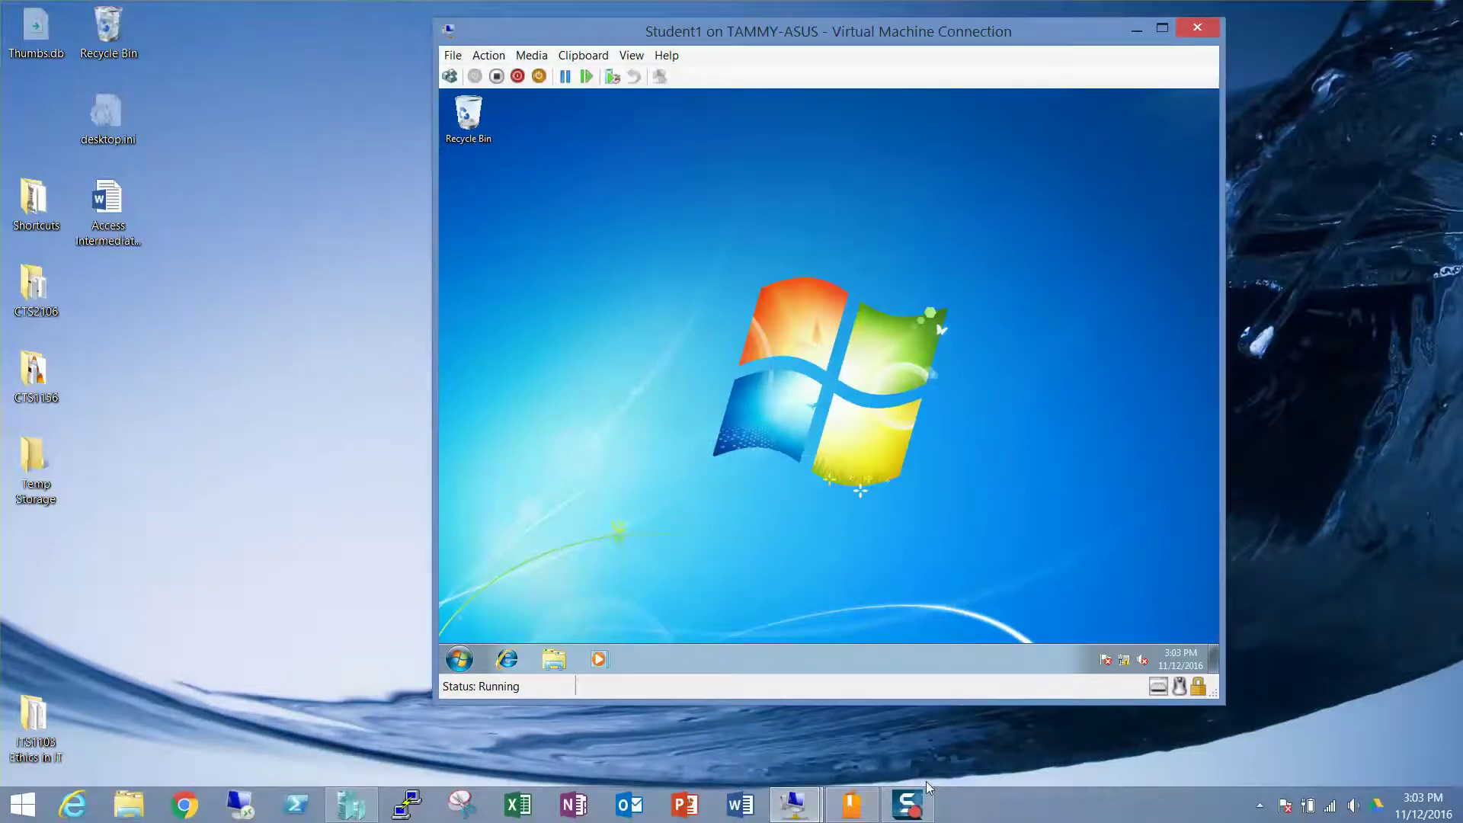
pyautogui.moveTo(792, 806)
pyautogui.click(845, 737)
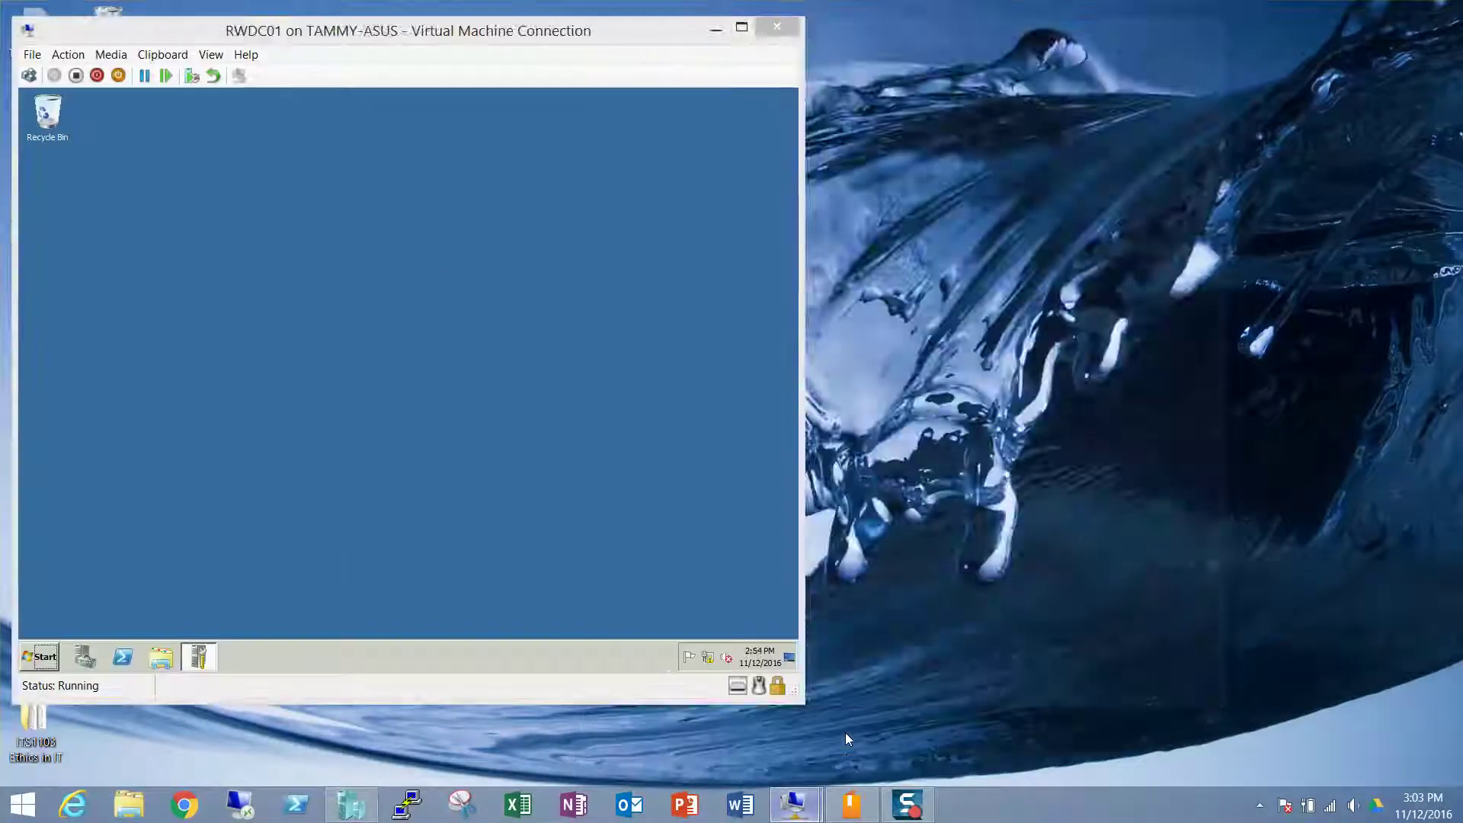
# Open Disk Management in Computer Management on RWDC01, then minimize that VM window
pyautogui.click(48, 657)
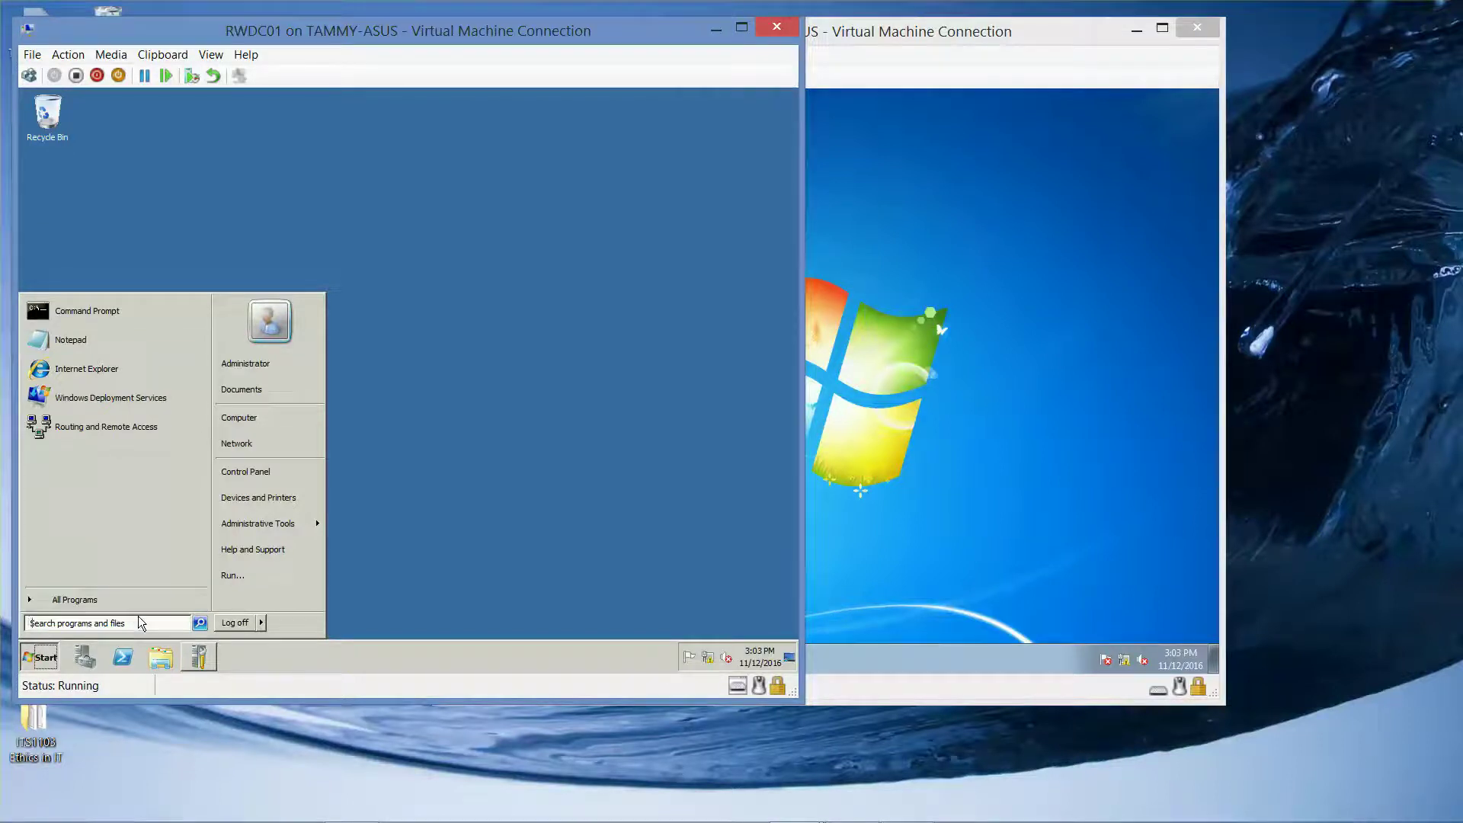
pyautogui.write('computer mana')
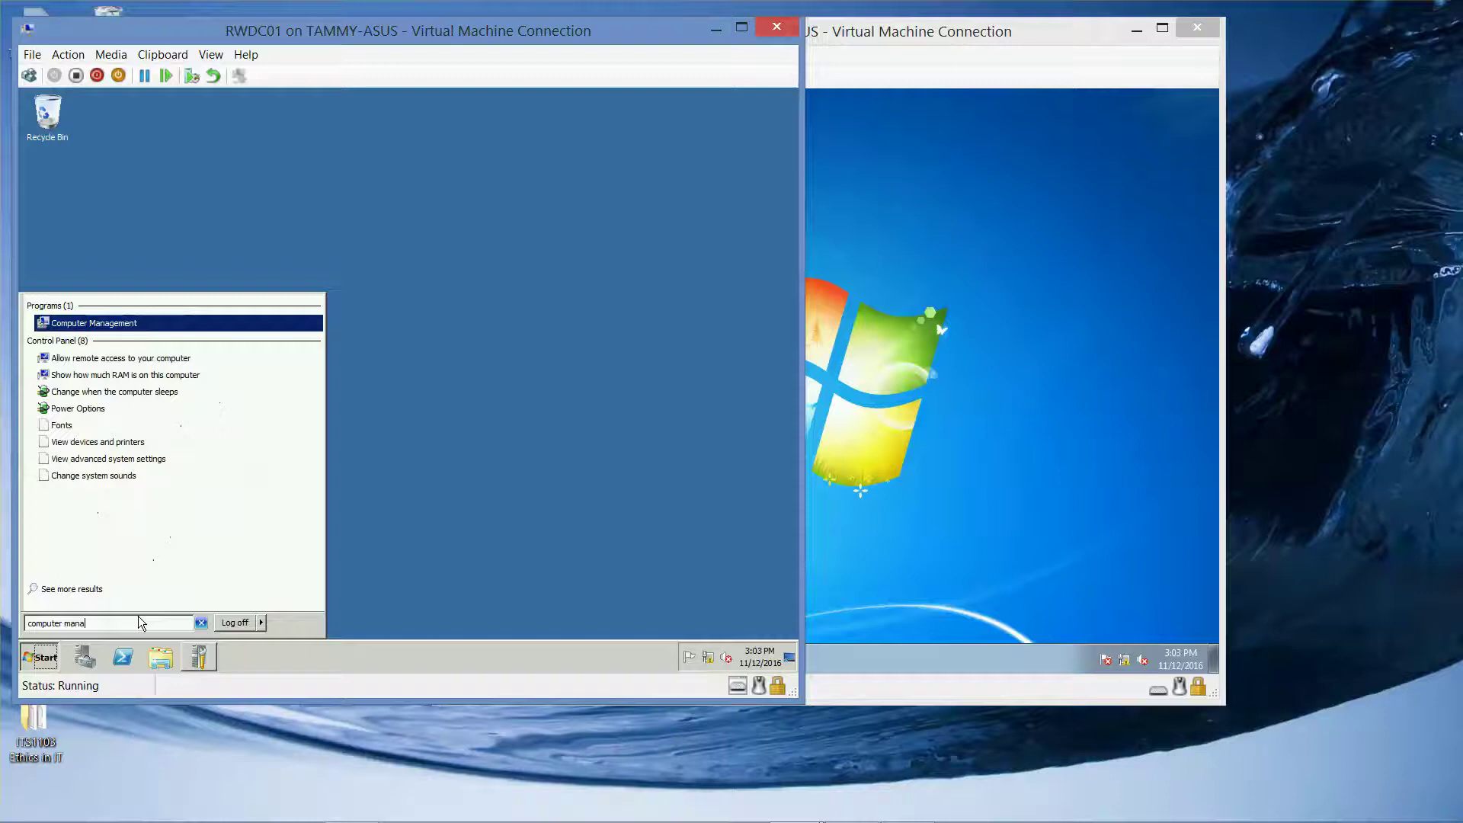
pyautogui.click(115, 323)
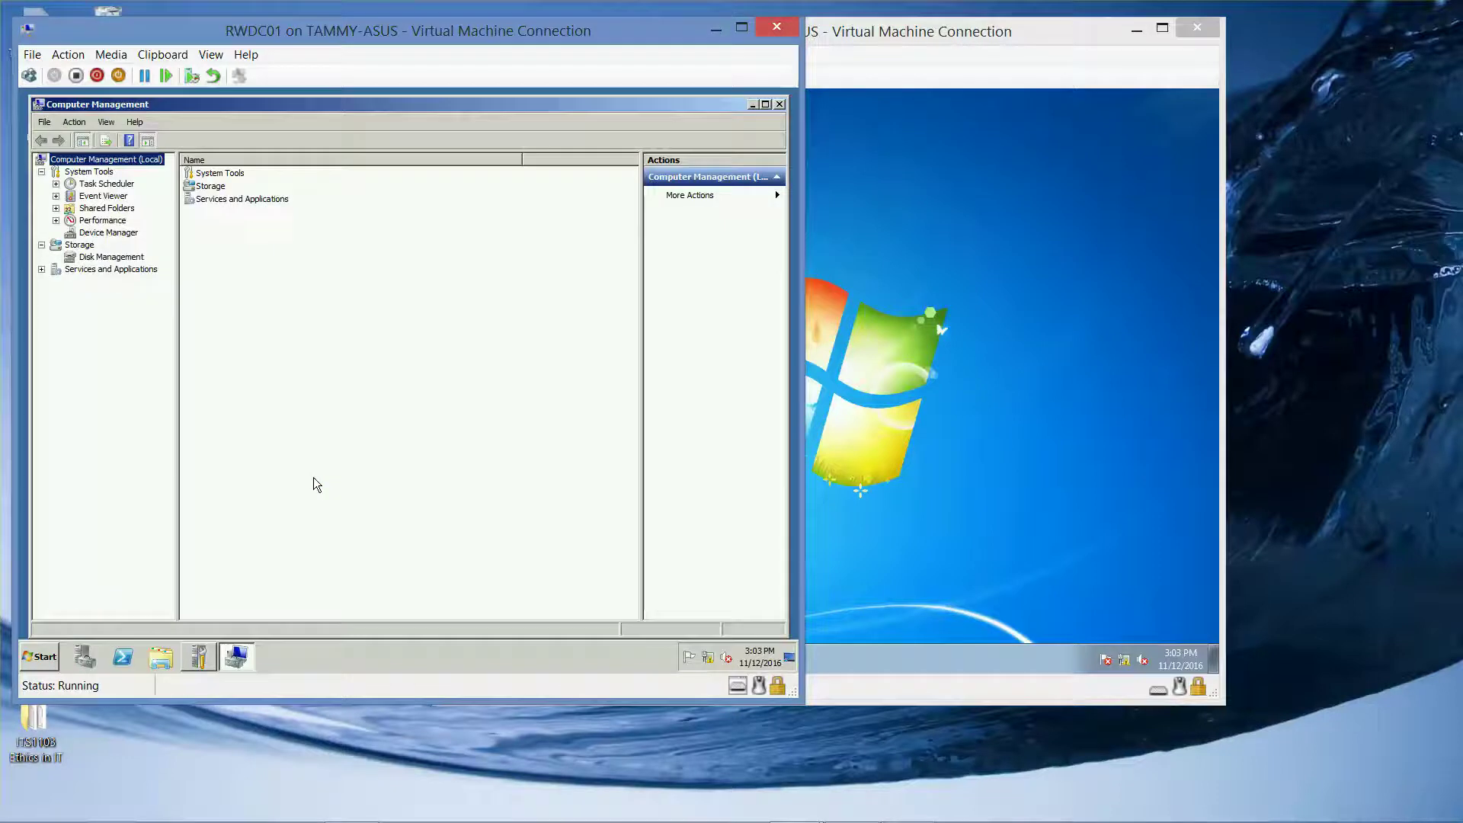
pyautogui.click(111, 257)
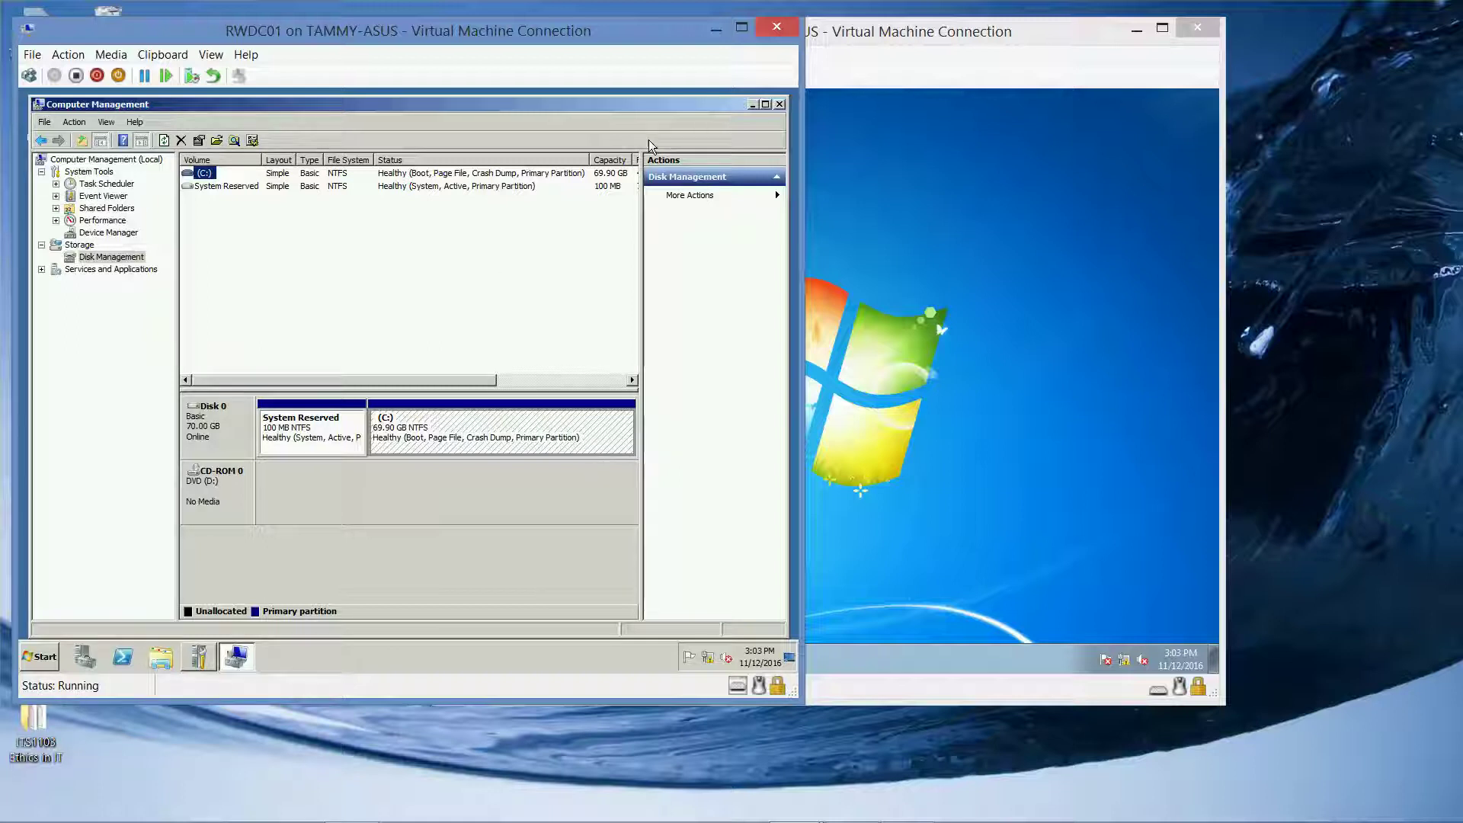
pyautogui.click(716, 29)
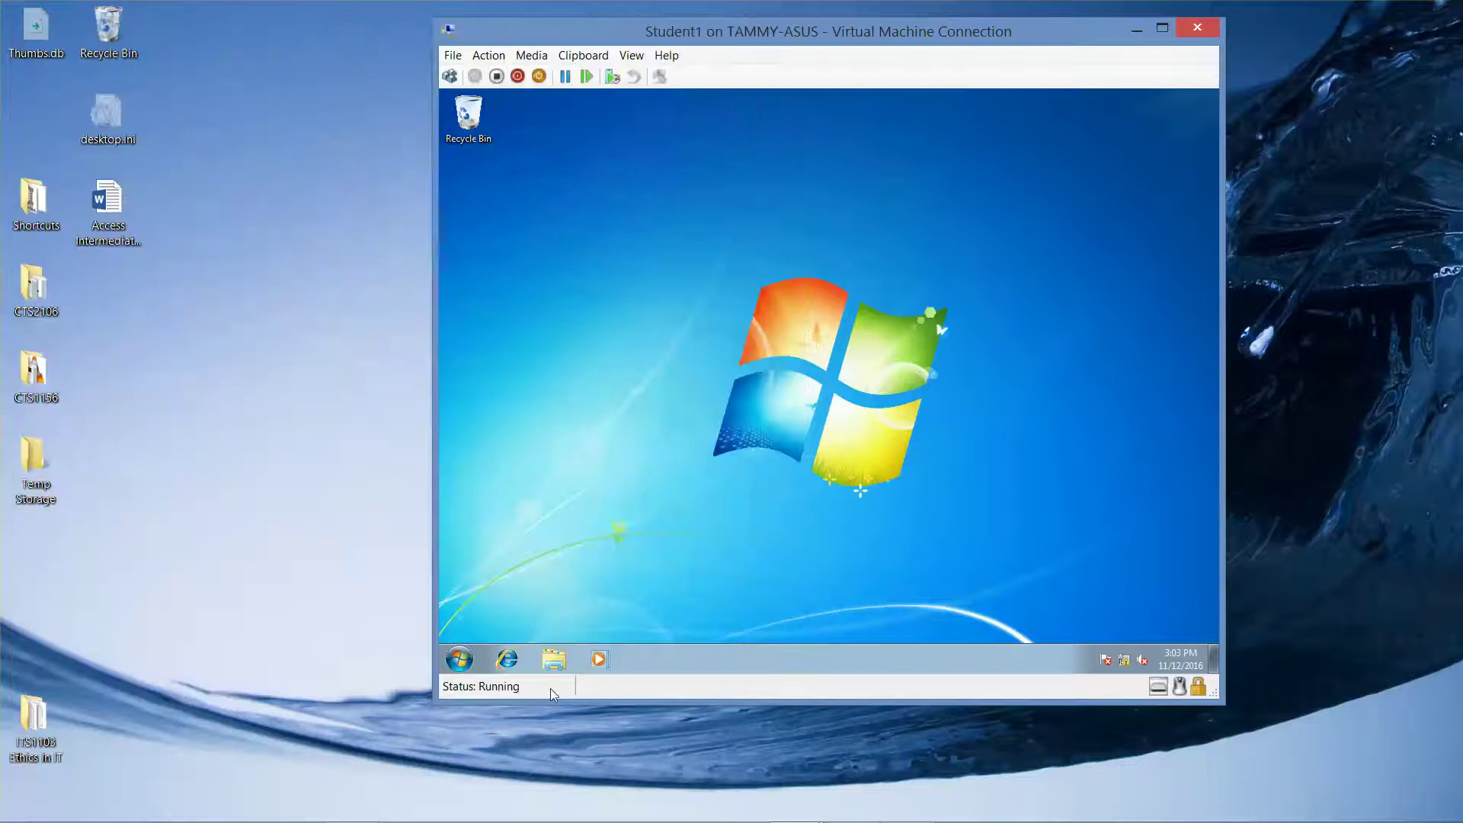
# Check ALICE1 (E:) in Explorer's Computer view: 16.1 GB free of 19.2 GB
pyautogui.click(553, 660)
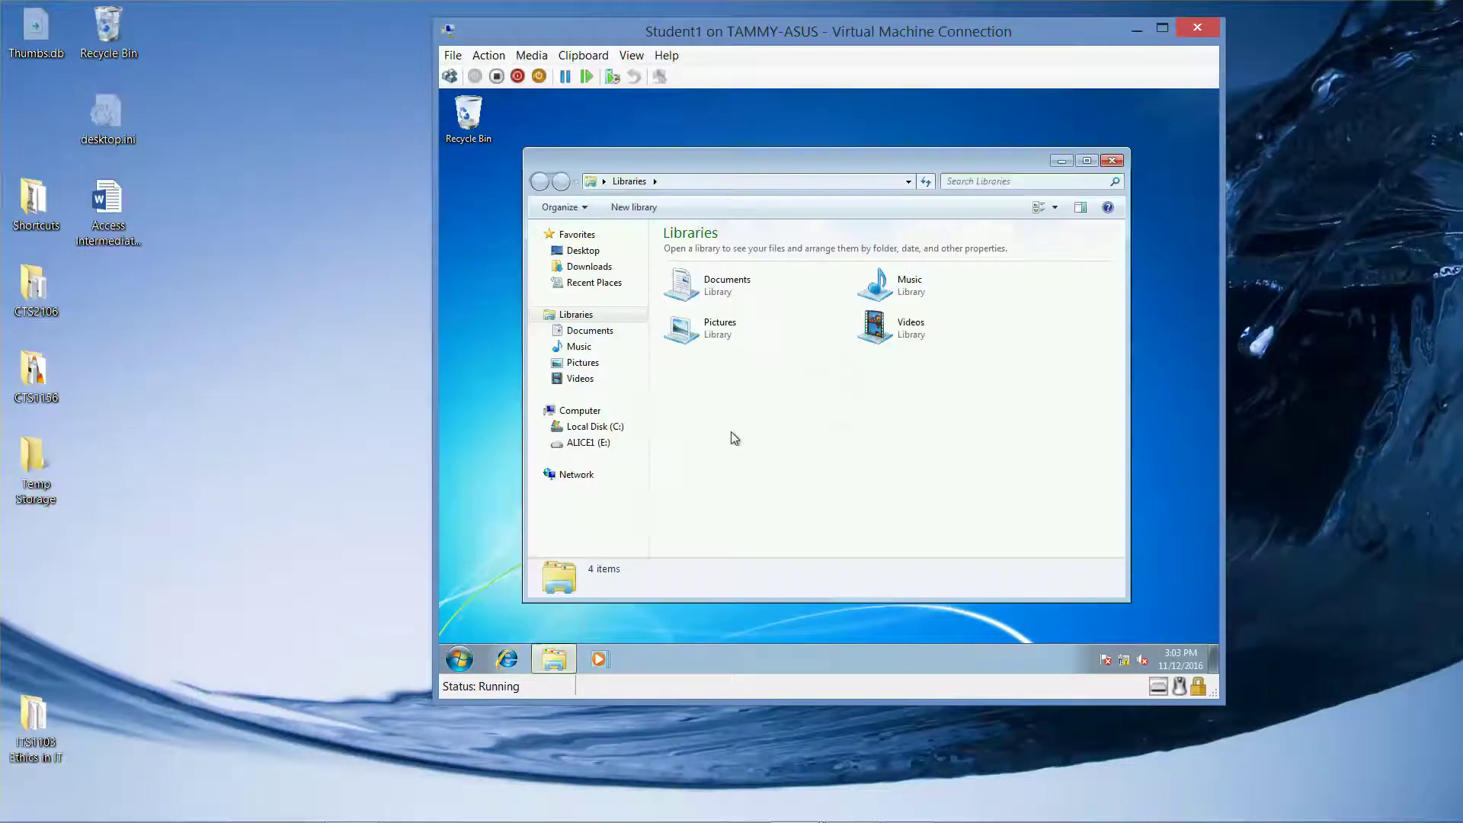
pyautogui.click(604, 444)
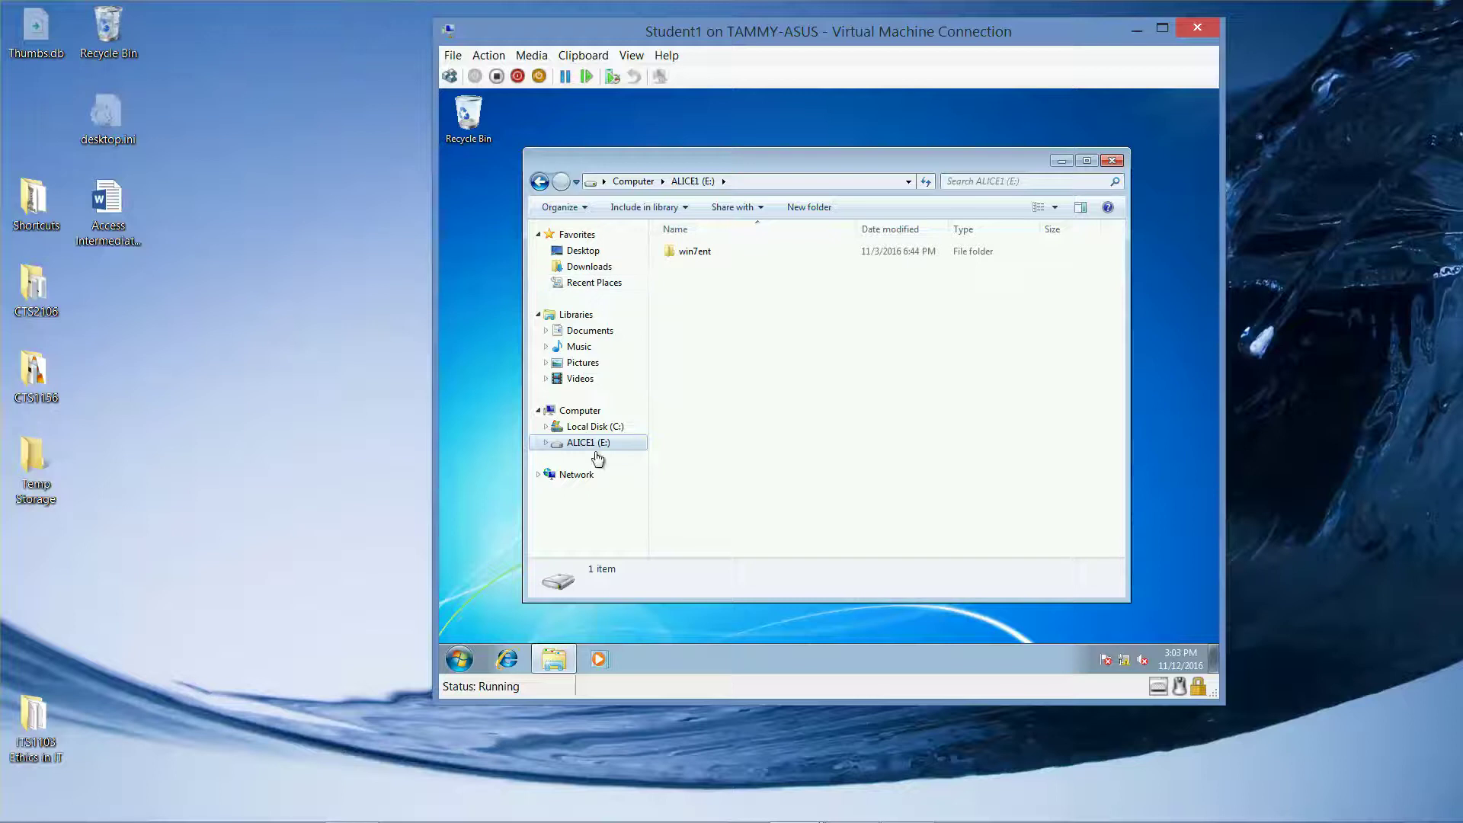
pyautogui.click(580, 411)
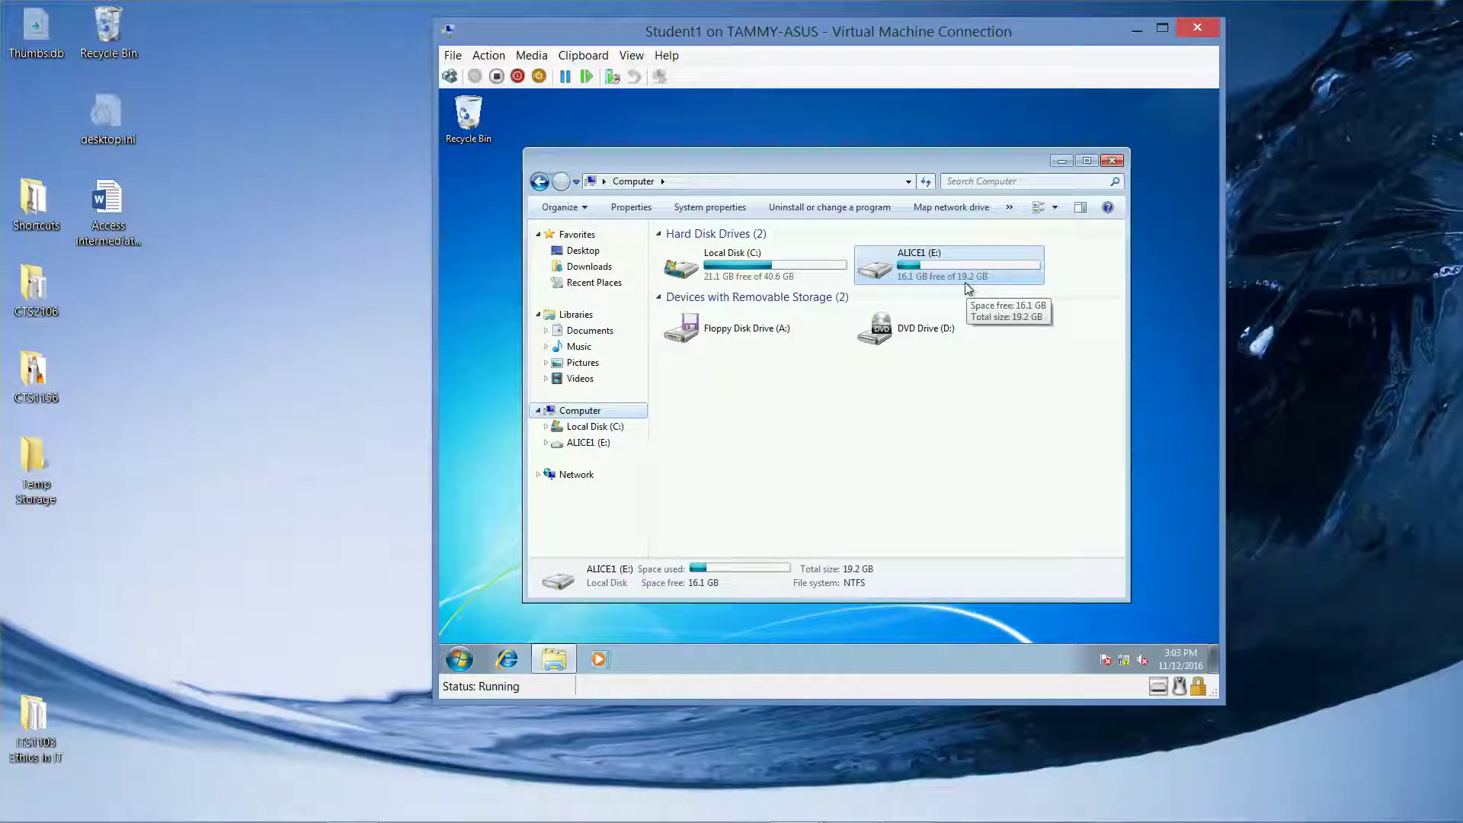
pyautogui.moveTo(800, 811)
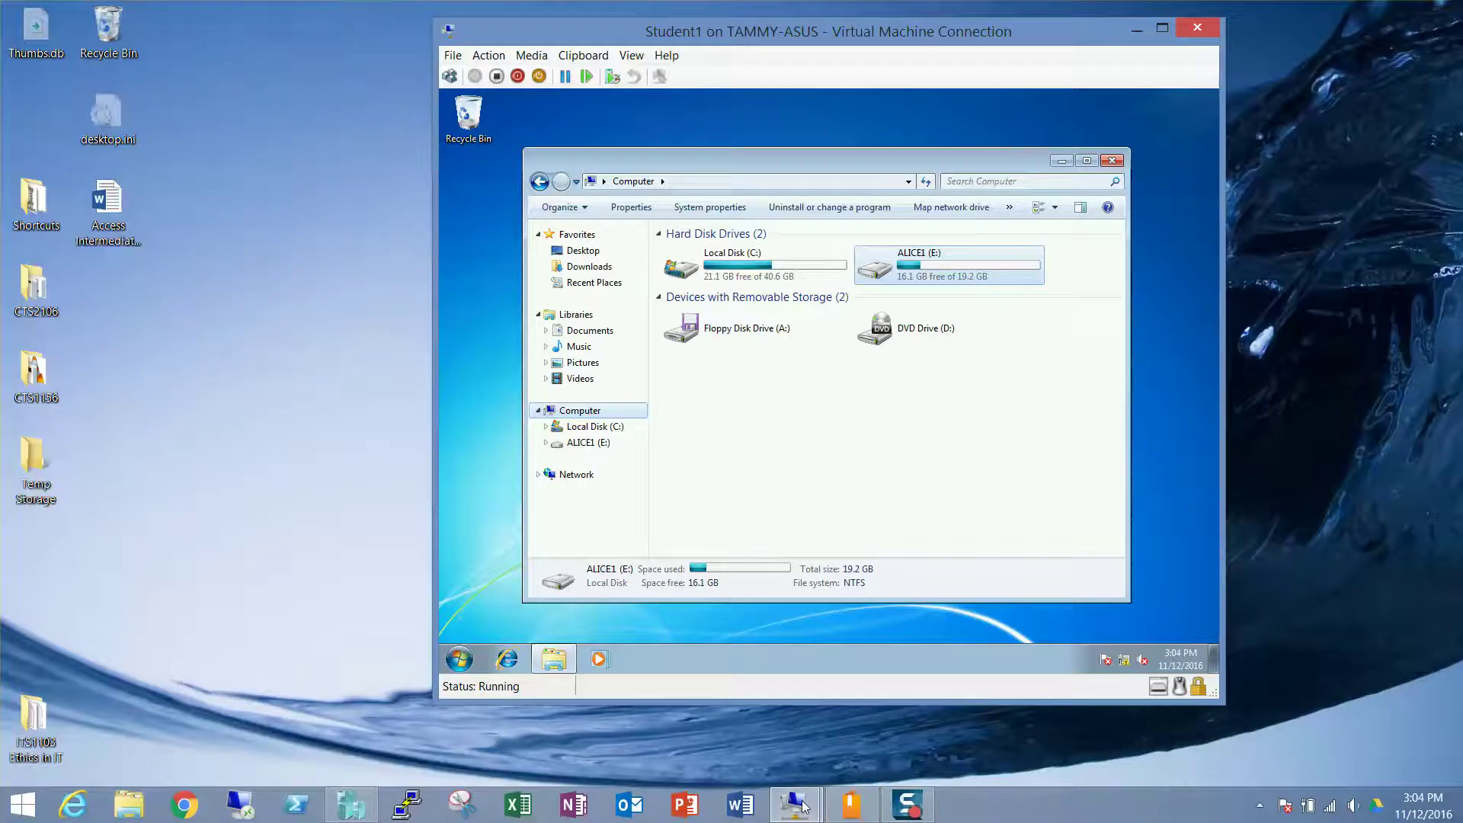
# Close Explorer and open Student1's Disk Management through a 'computer man' Start search
pyautogui.click(1112, 160)
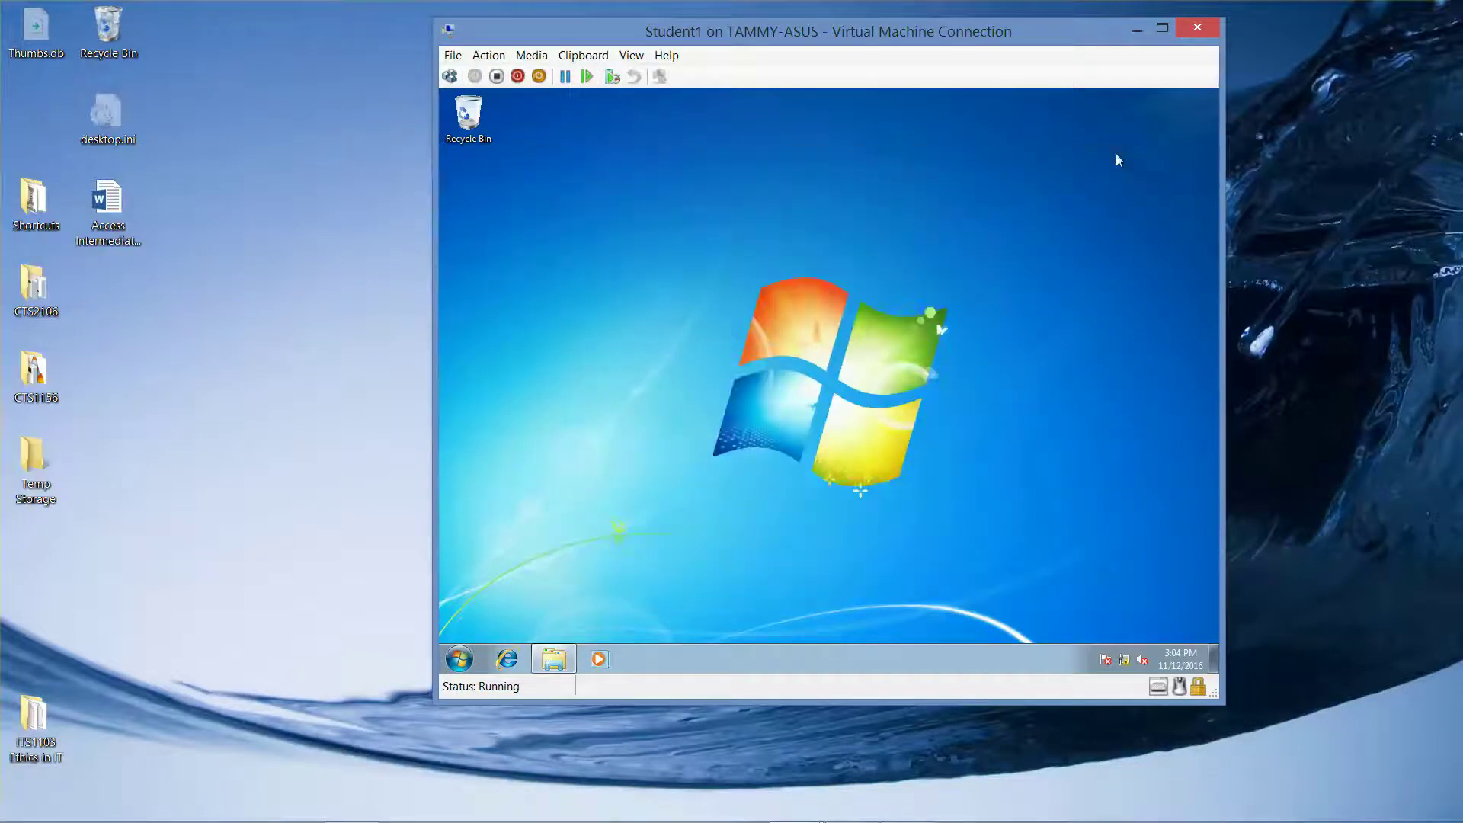
pyautogui.click(461, 660)
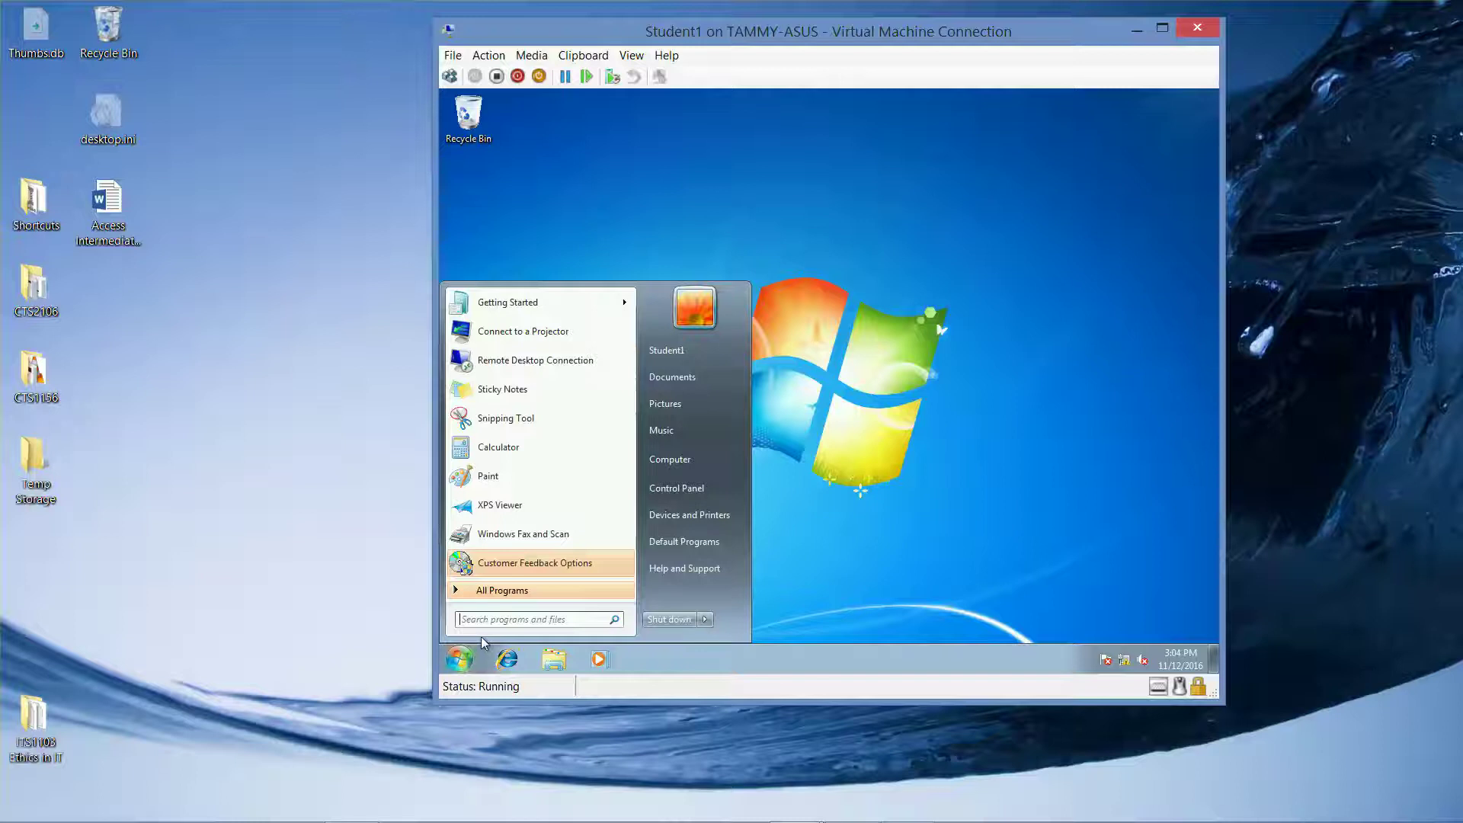
pyautogui.write('disk')
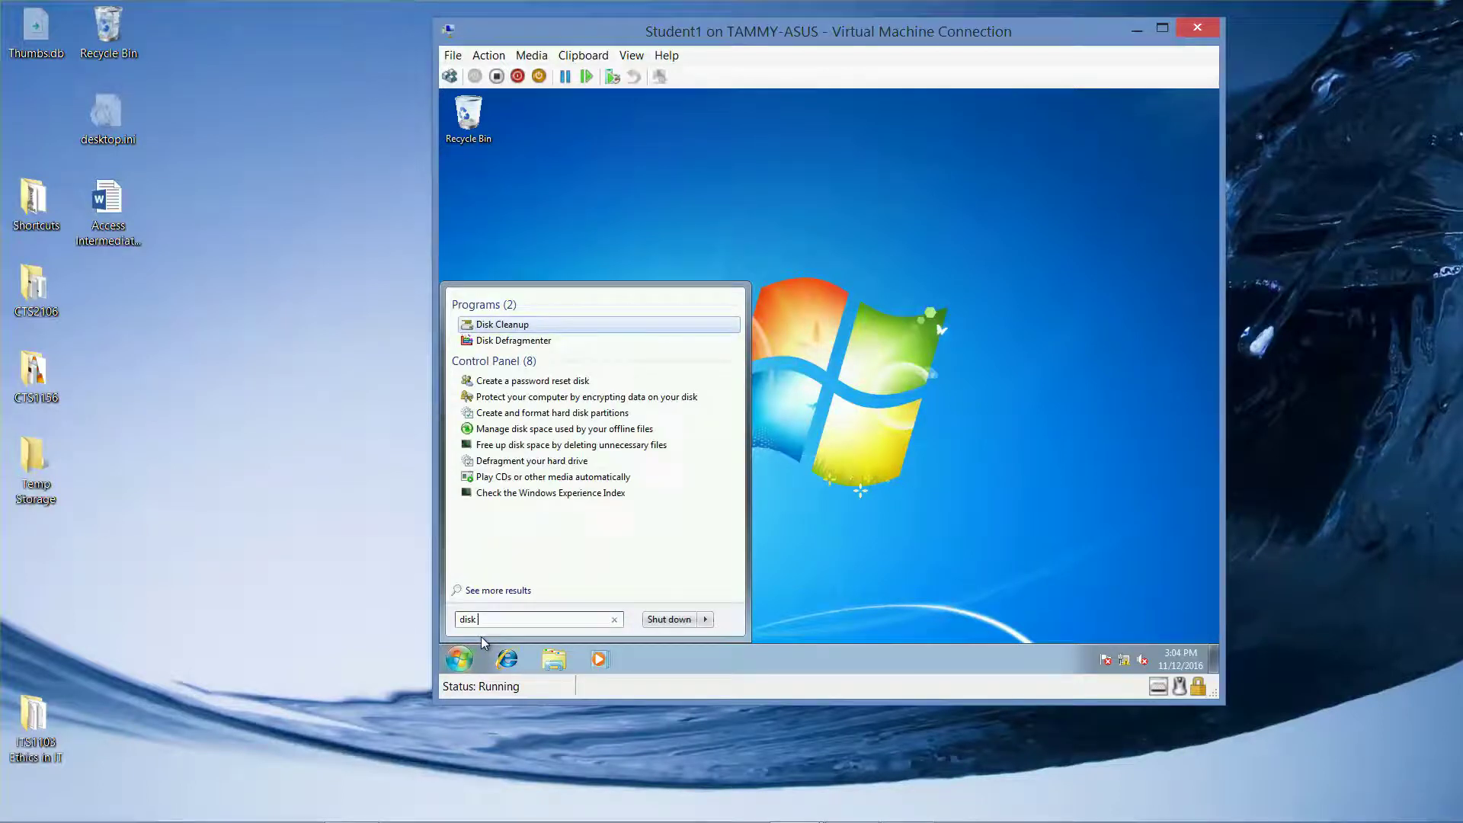
pyautogui.write(' man')
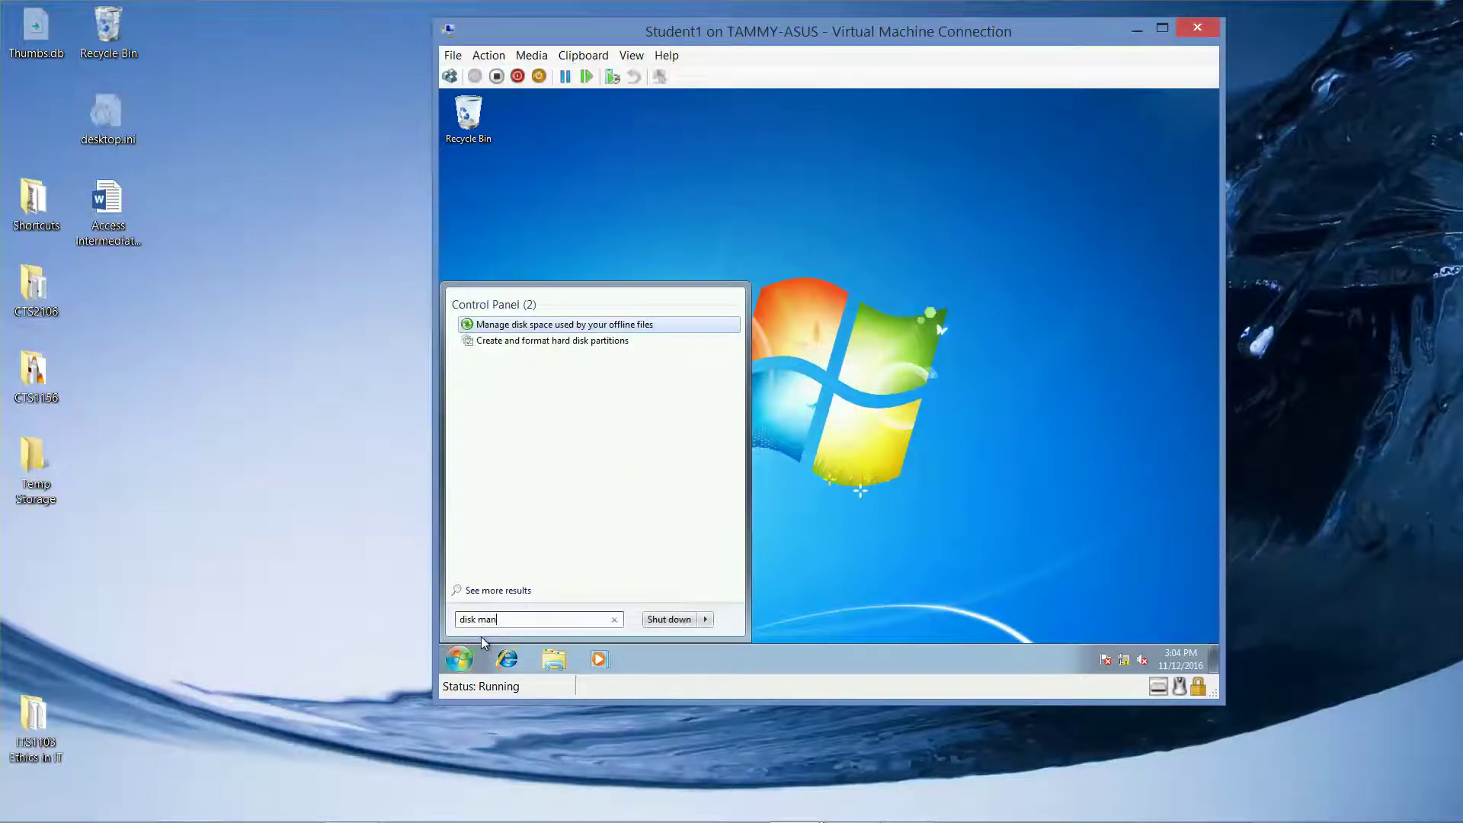
pyautogui.press('BackSpace')
pyautogui.press('BackSpace')
pyautogui.press('BackSpace')
pyautogui.press('BackSpace')
pyautogui.press('BackSpace')
pyautogui.press('BackSpace')
pyautogui.press('BackSpace')
pyautogui.press('BackSpace')
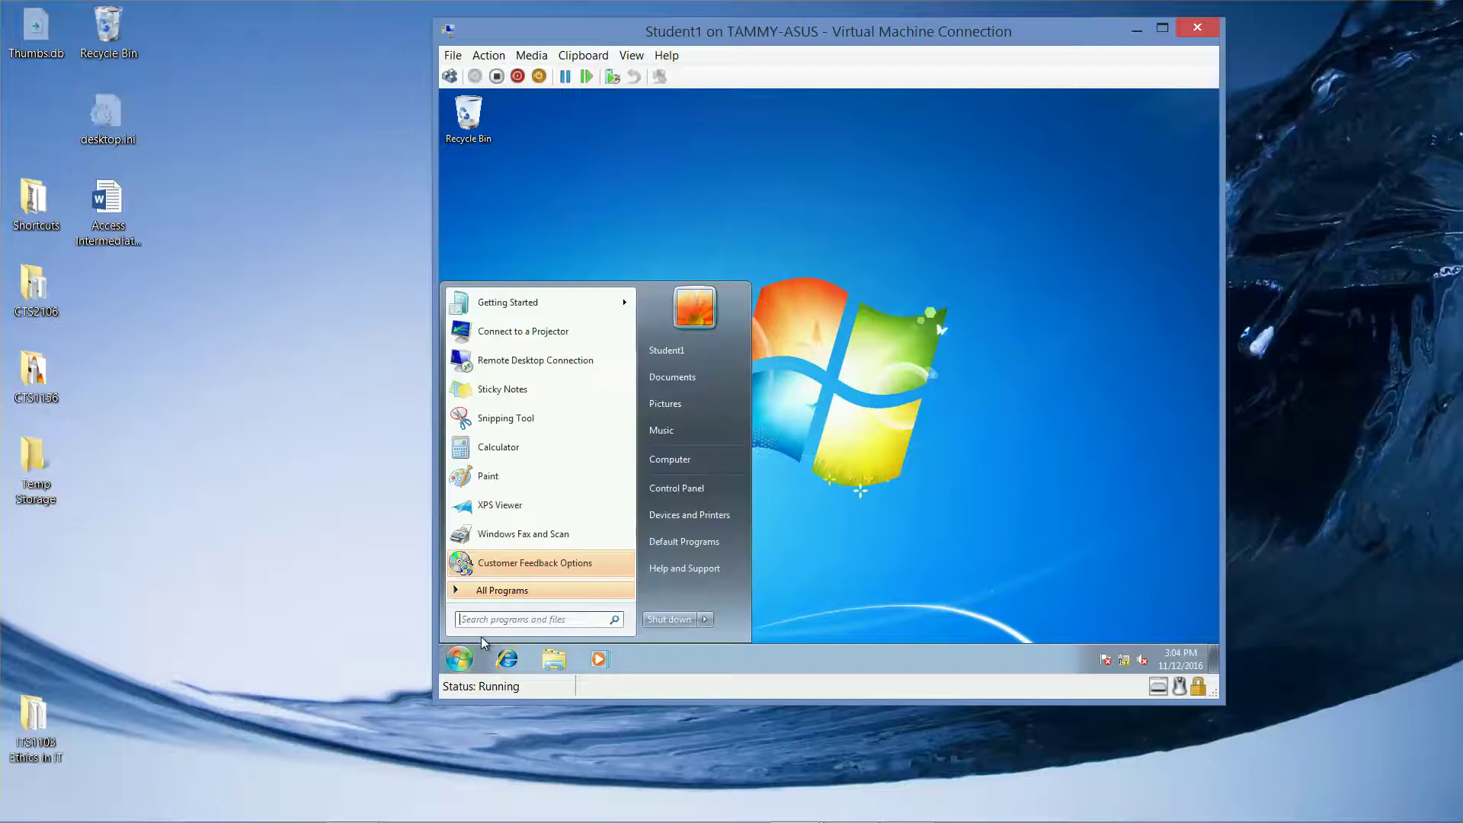
pyautogui.write('computer man')
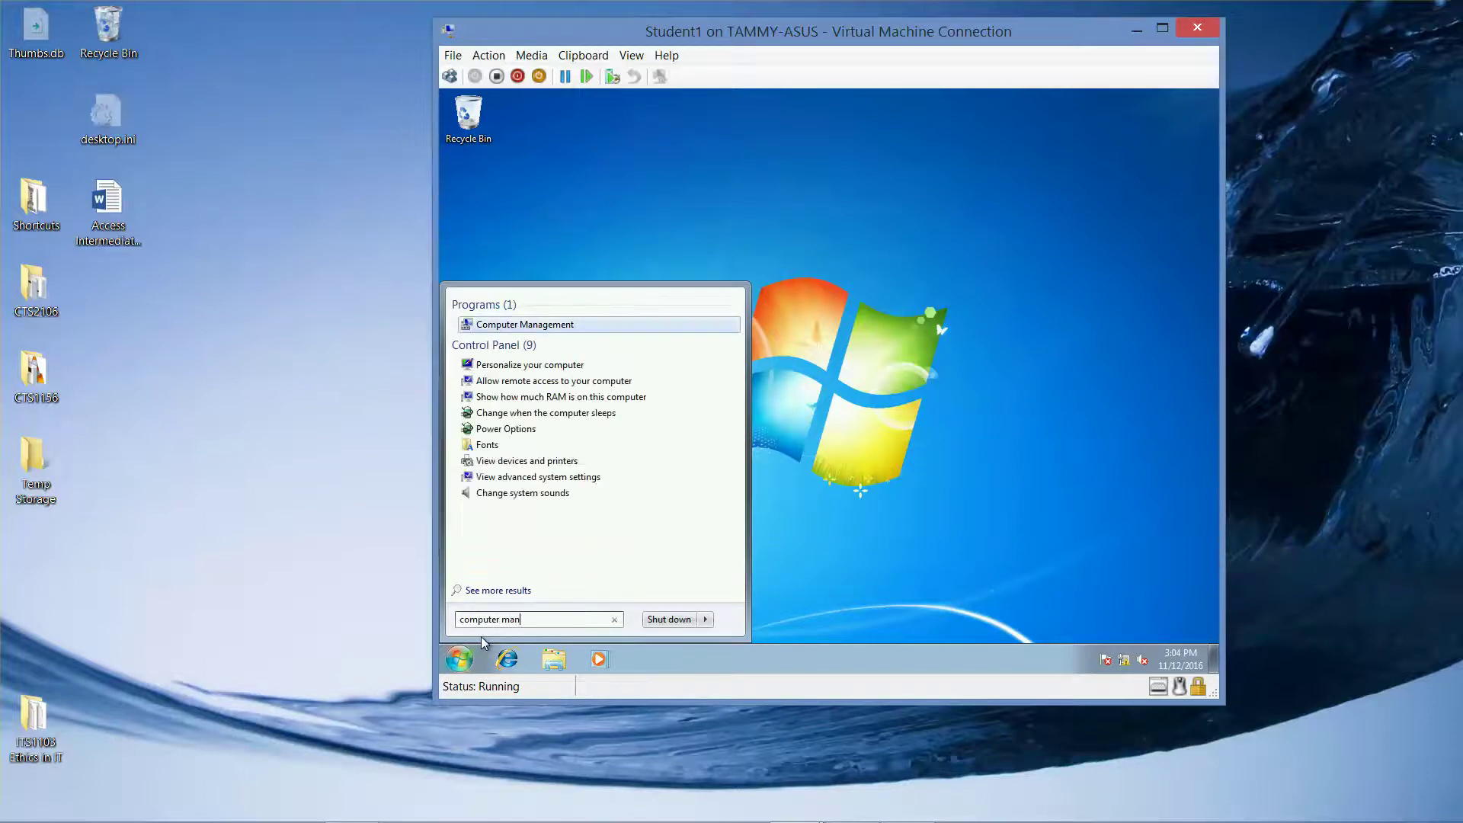
pyautogui.click(524, 328)
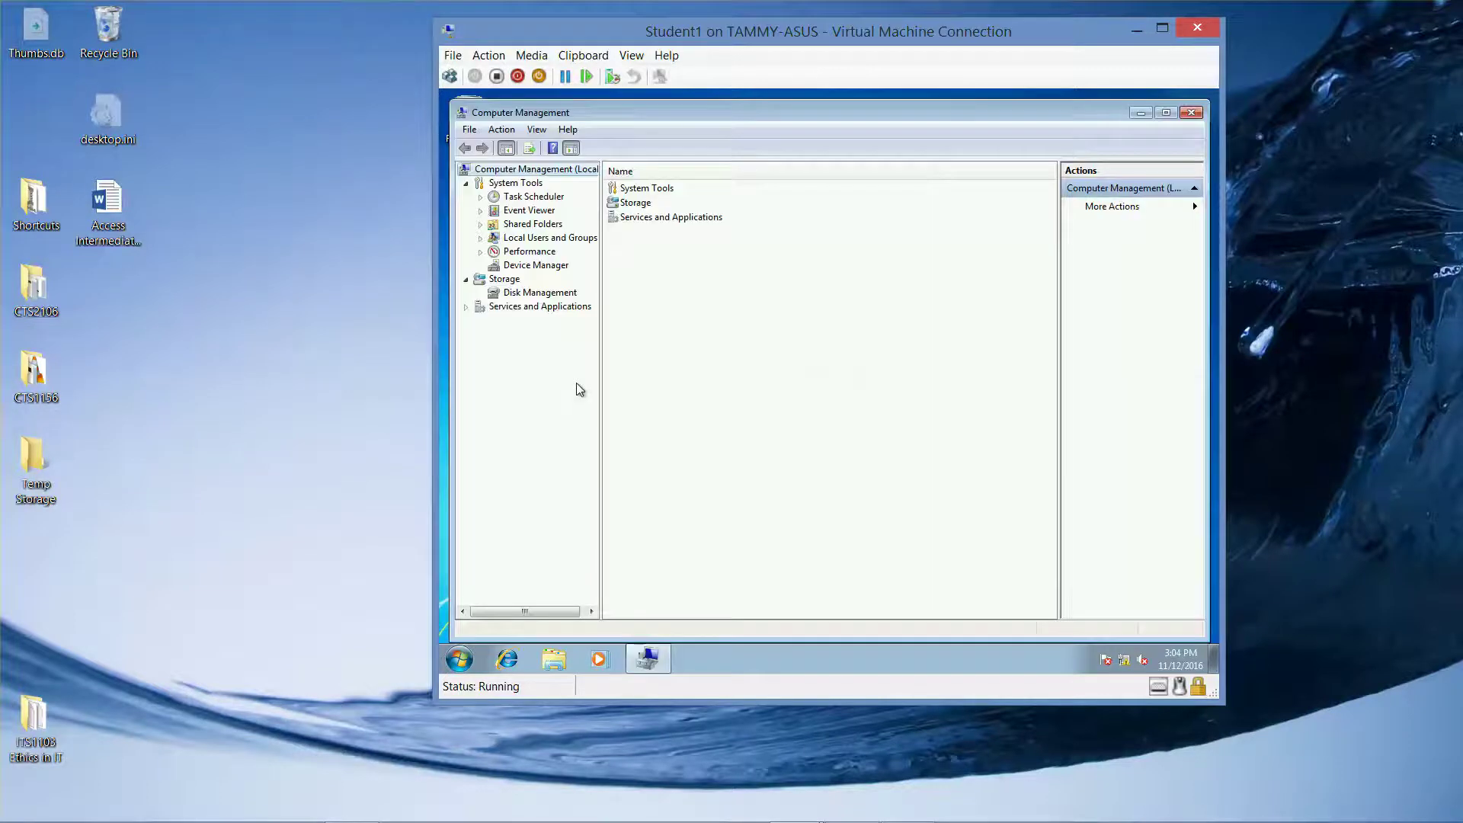
pyautogui.click(552, 295)
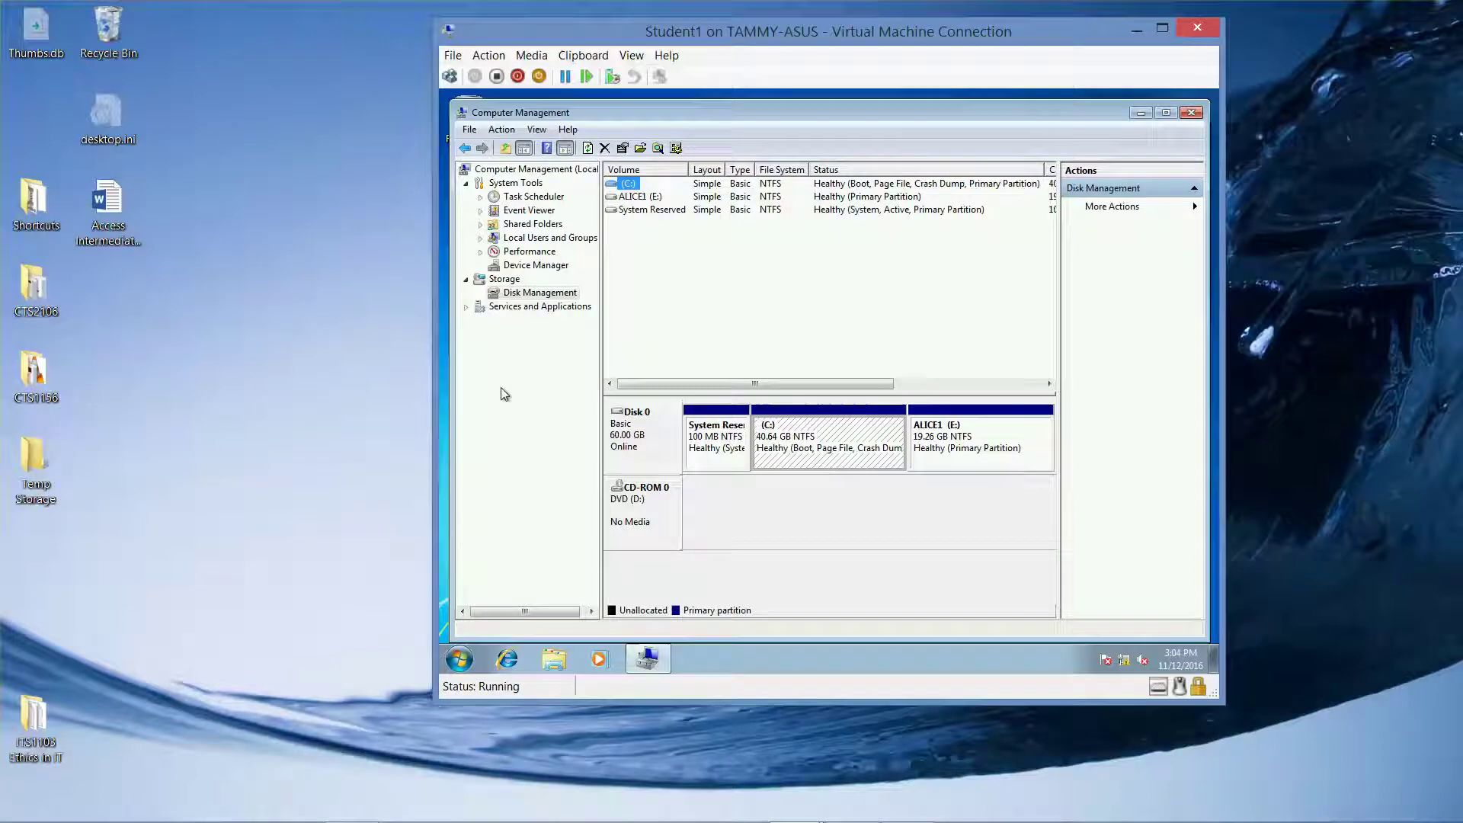
# Reopen the Computer view and compute 192 − 16.1 = 175.9 in Calculator
pyautogui.click(554, 660)
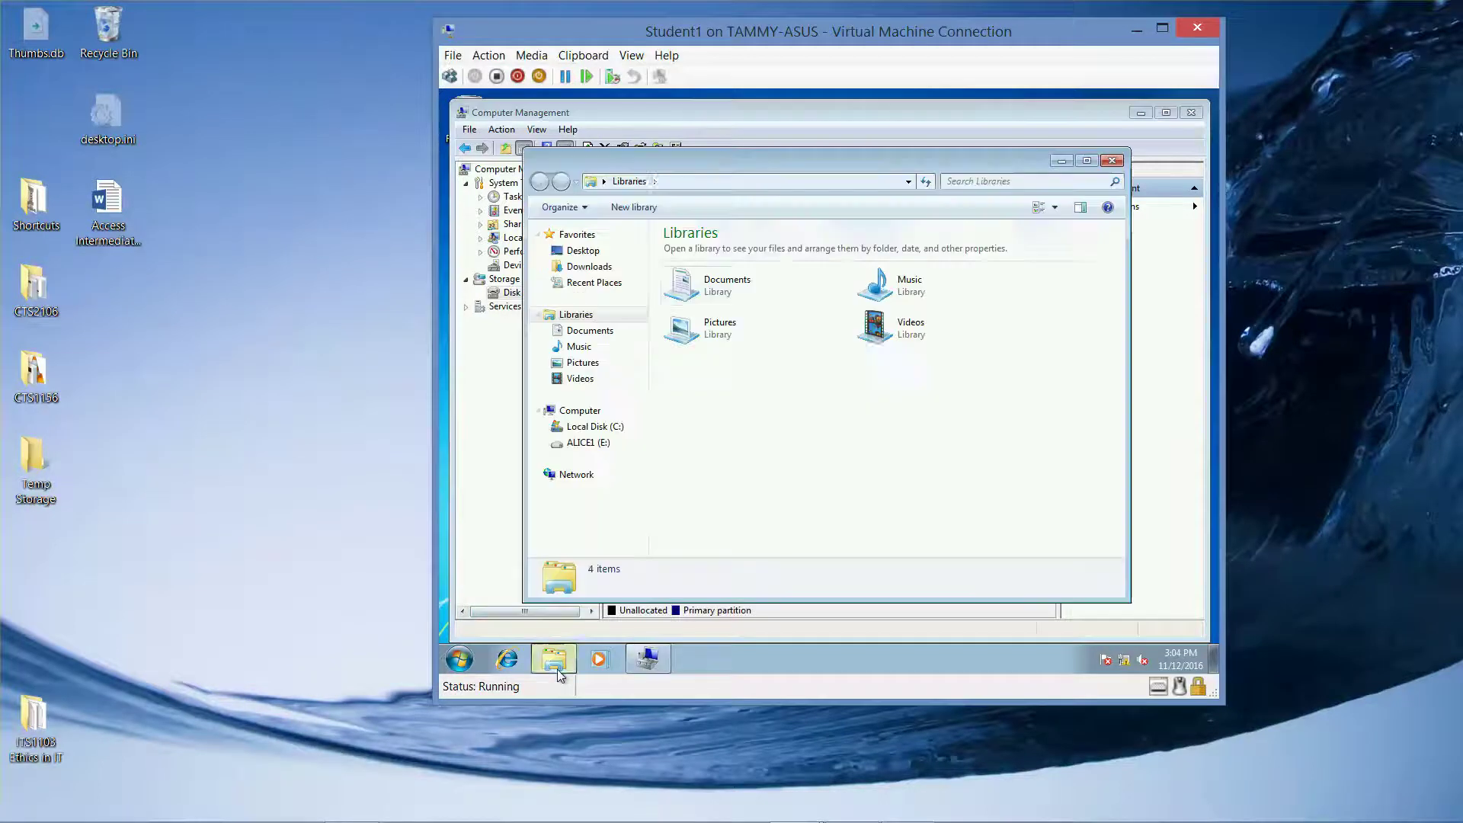
pyautogui.click(579, 411)
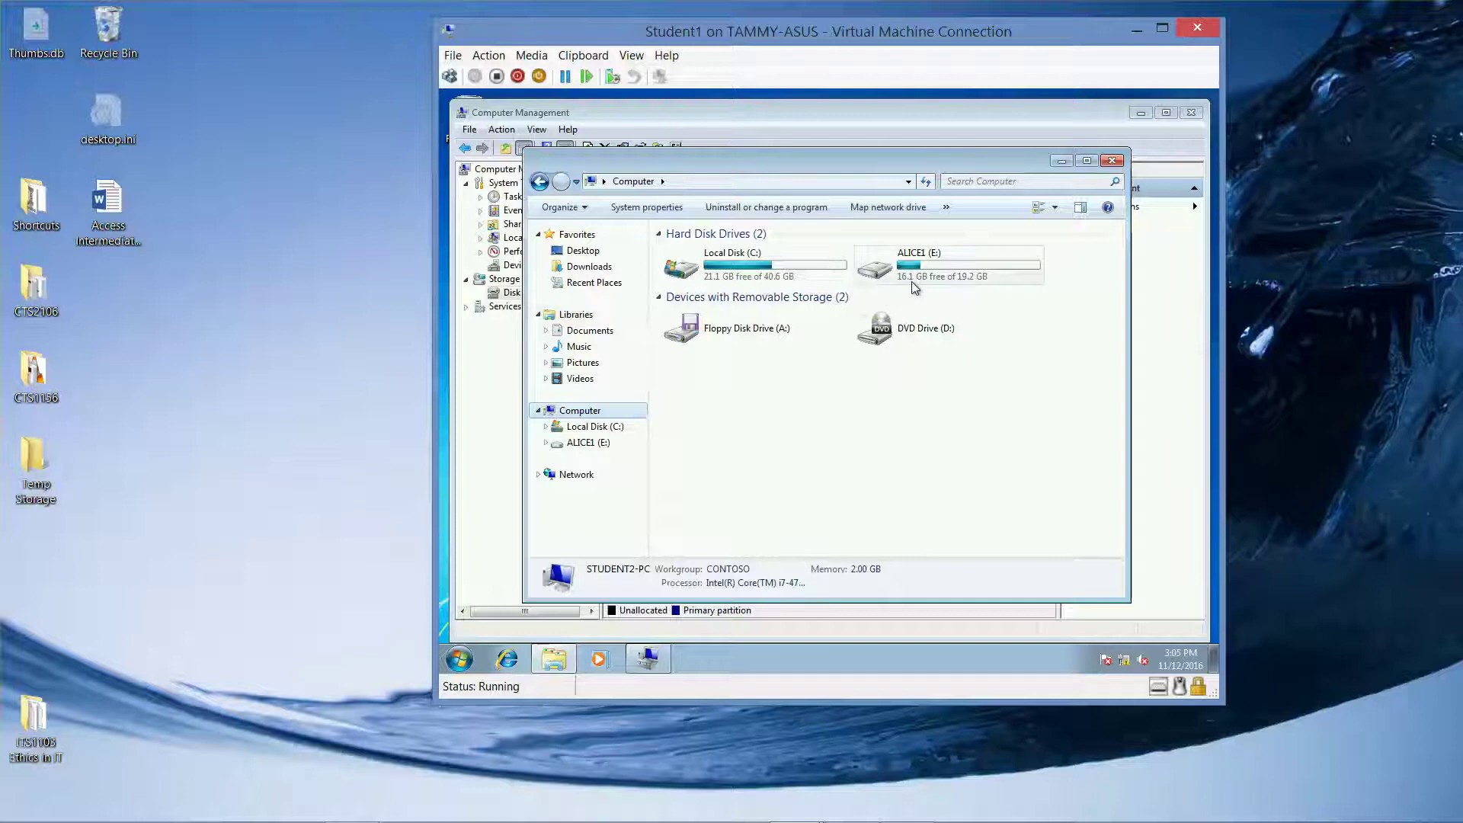
pyautogui.click(464, 660)
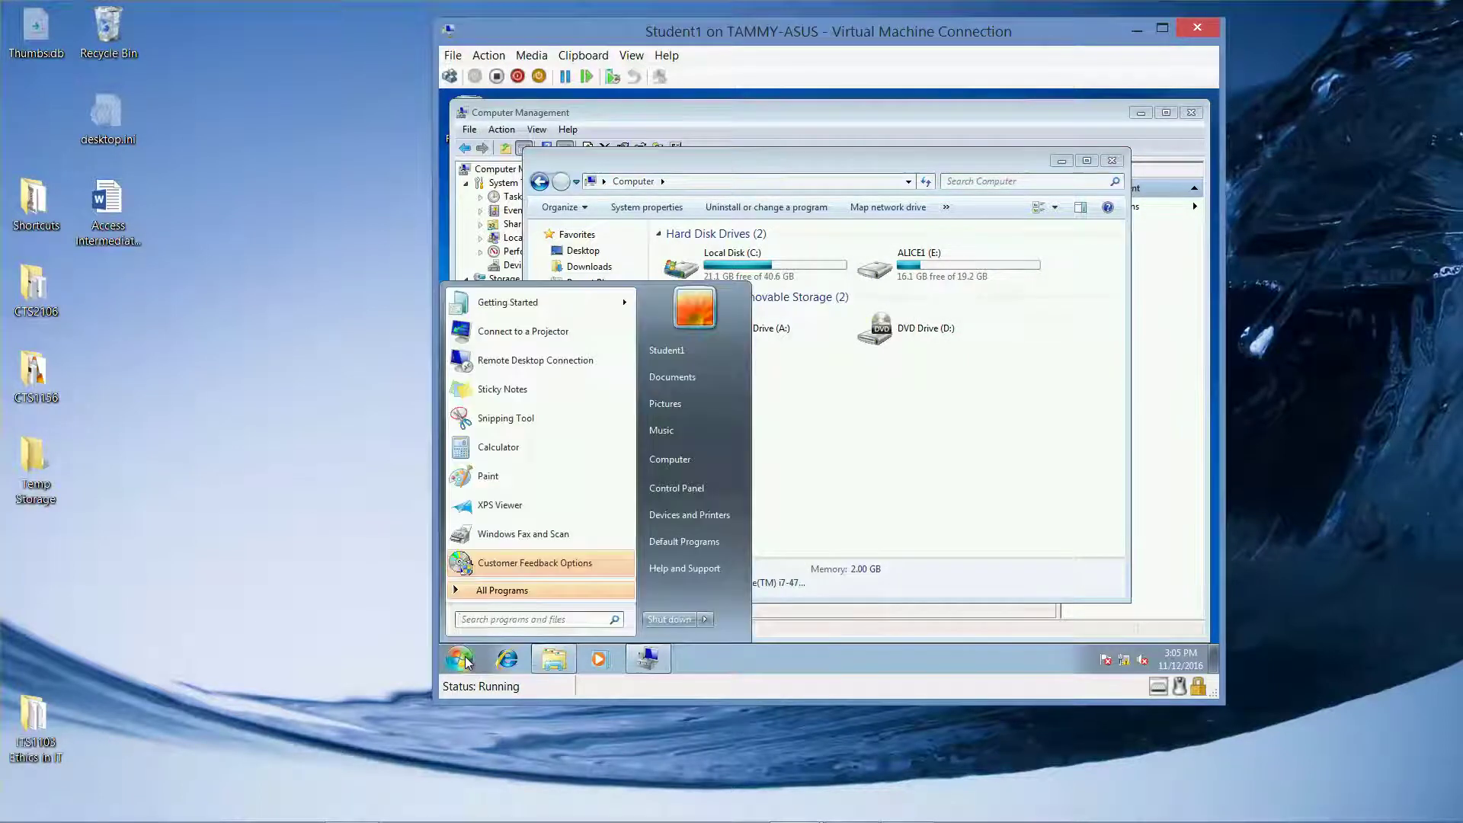
pyautogui.write('calcul')
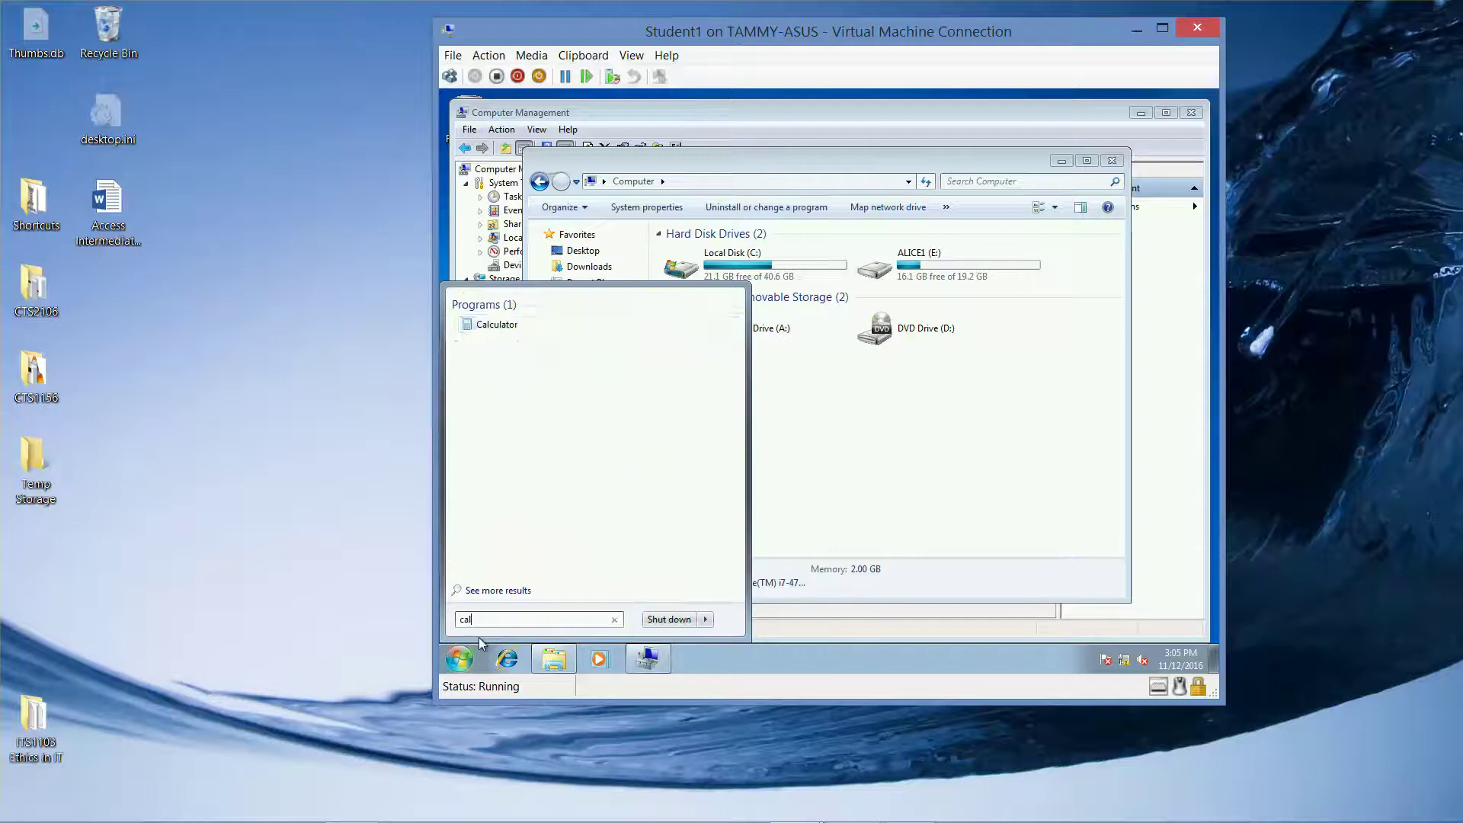
pyautogui.click(525, 326)
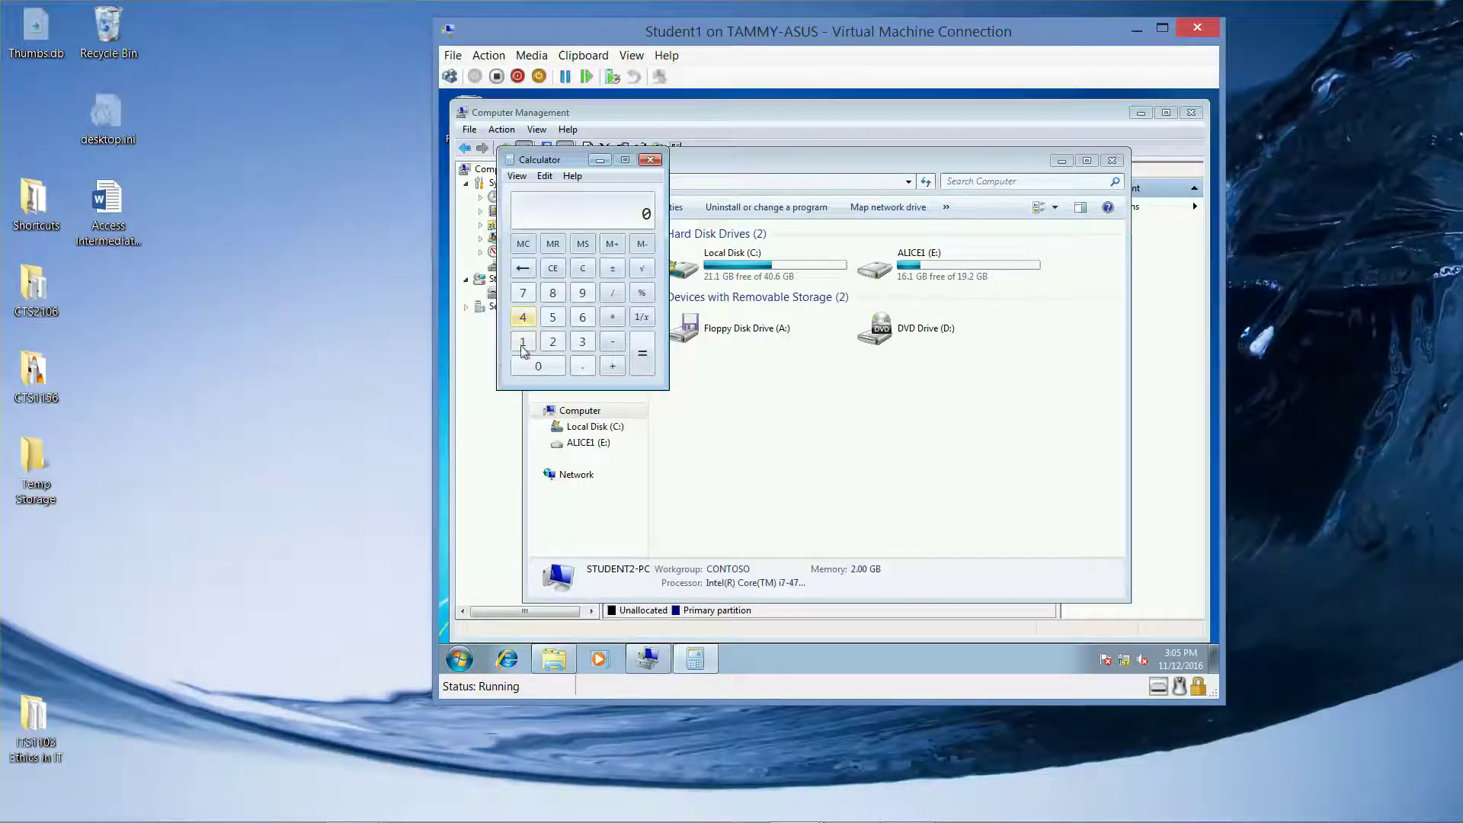
pyautogui.click(522, 342)
pyautogui.click(582, 292)
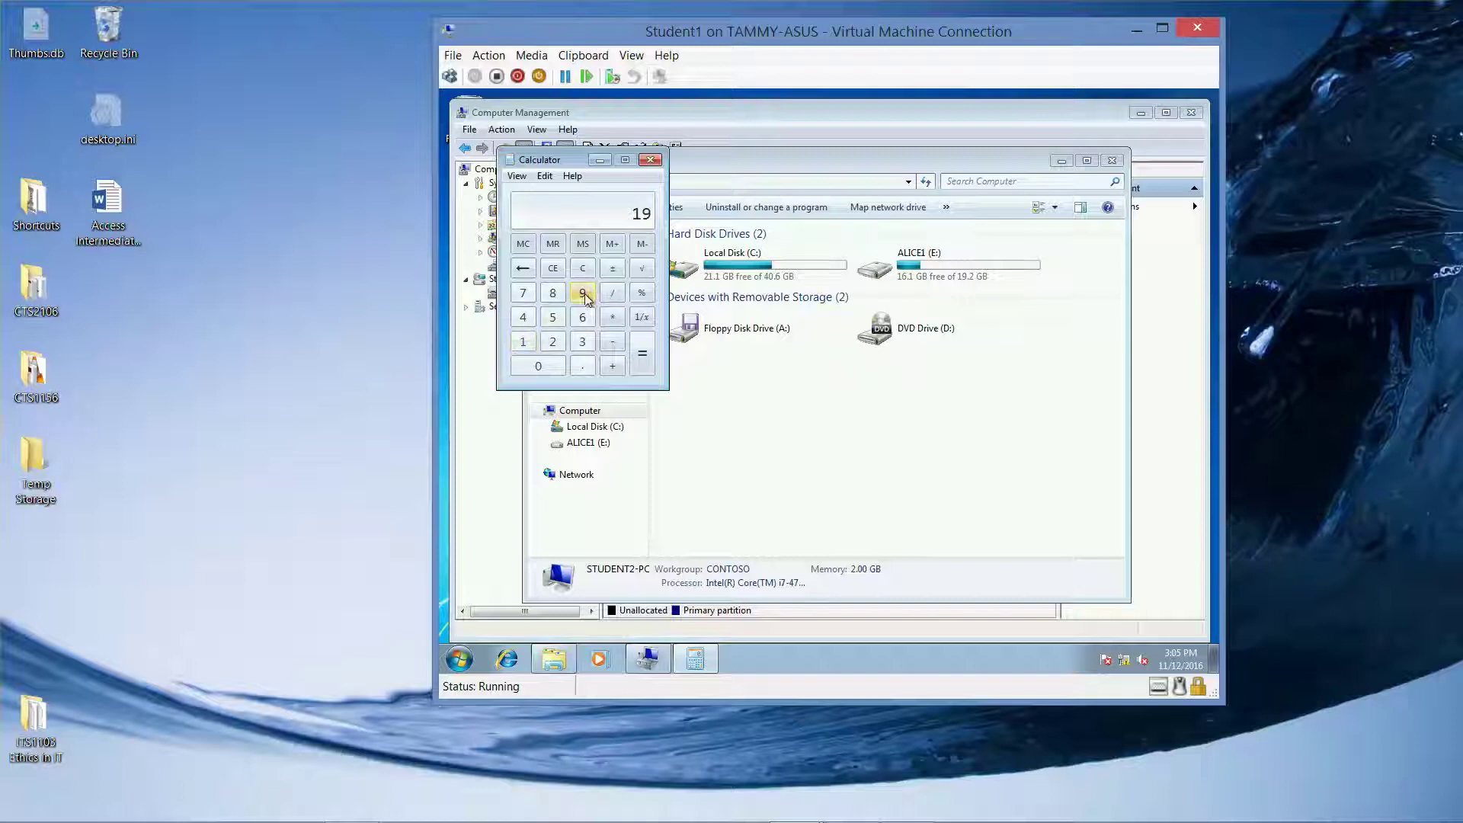
pyautogui.click(554, 342)
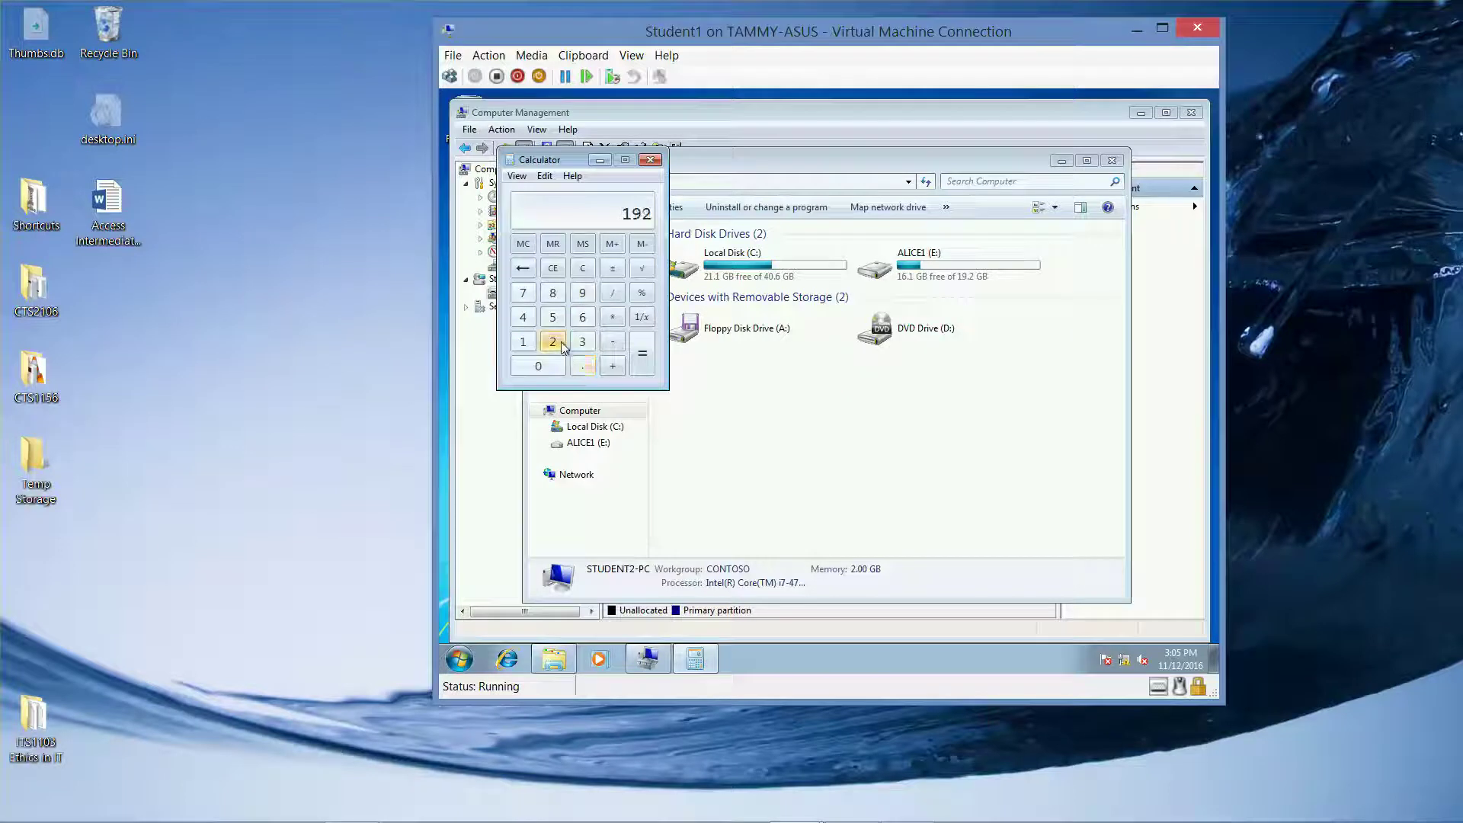
pyautogui.click(616, 344)
pyautogui.click(523, 341)
pyautogui.click(587, 322)
pyautogui.click(583, 369)
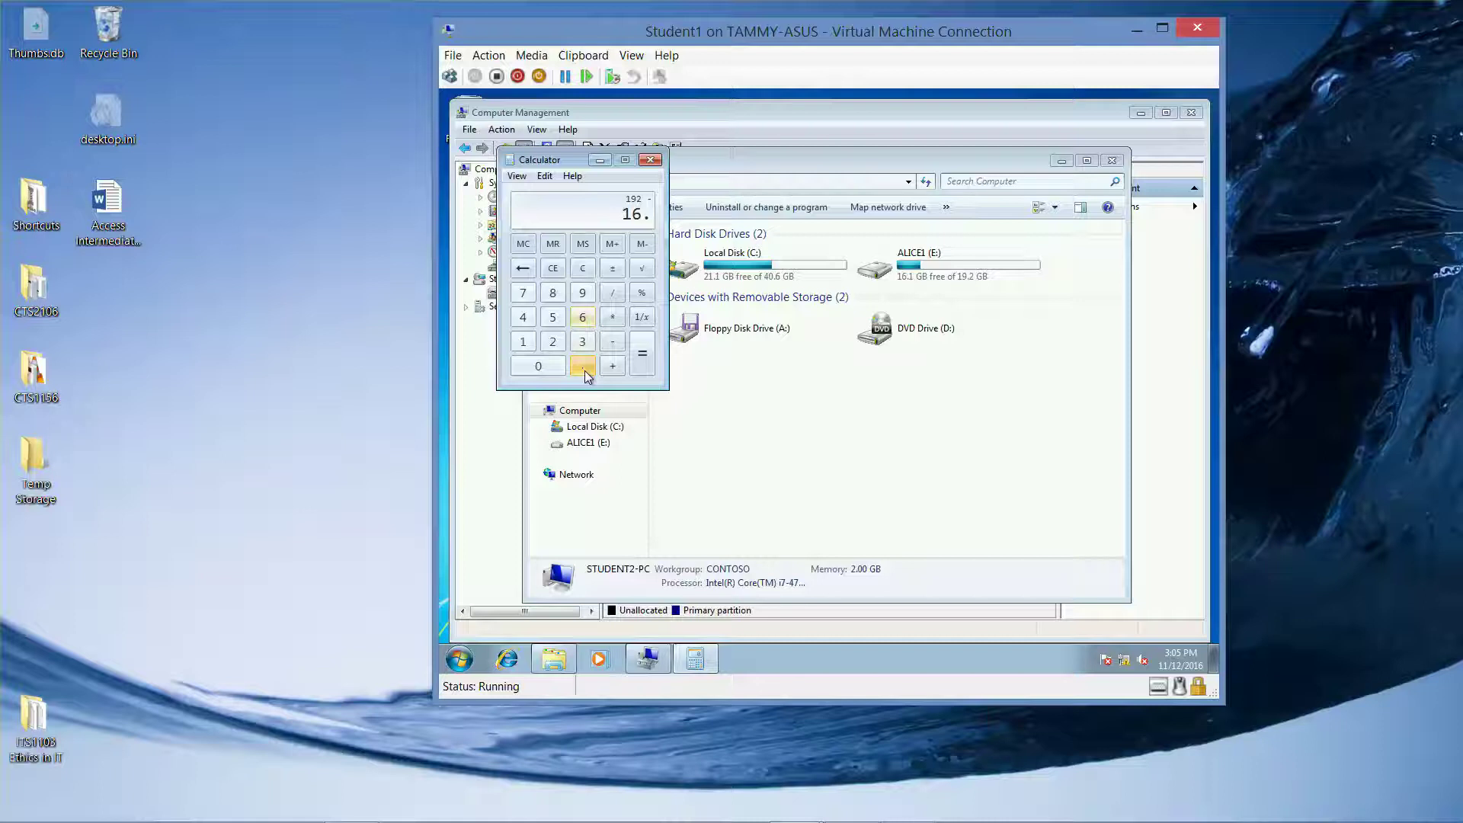
pyautogui.click(521, 347)
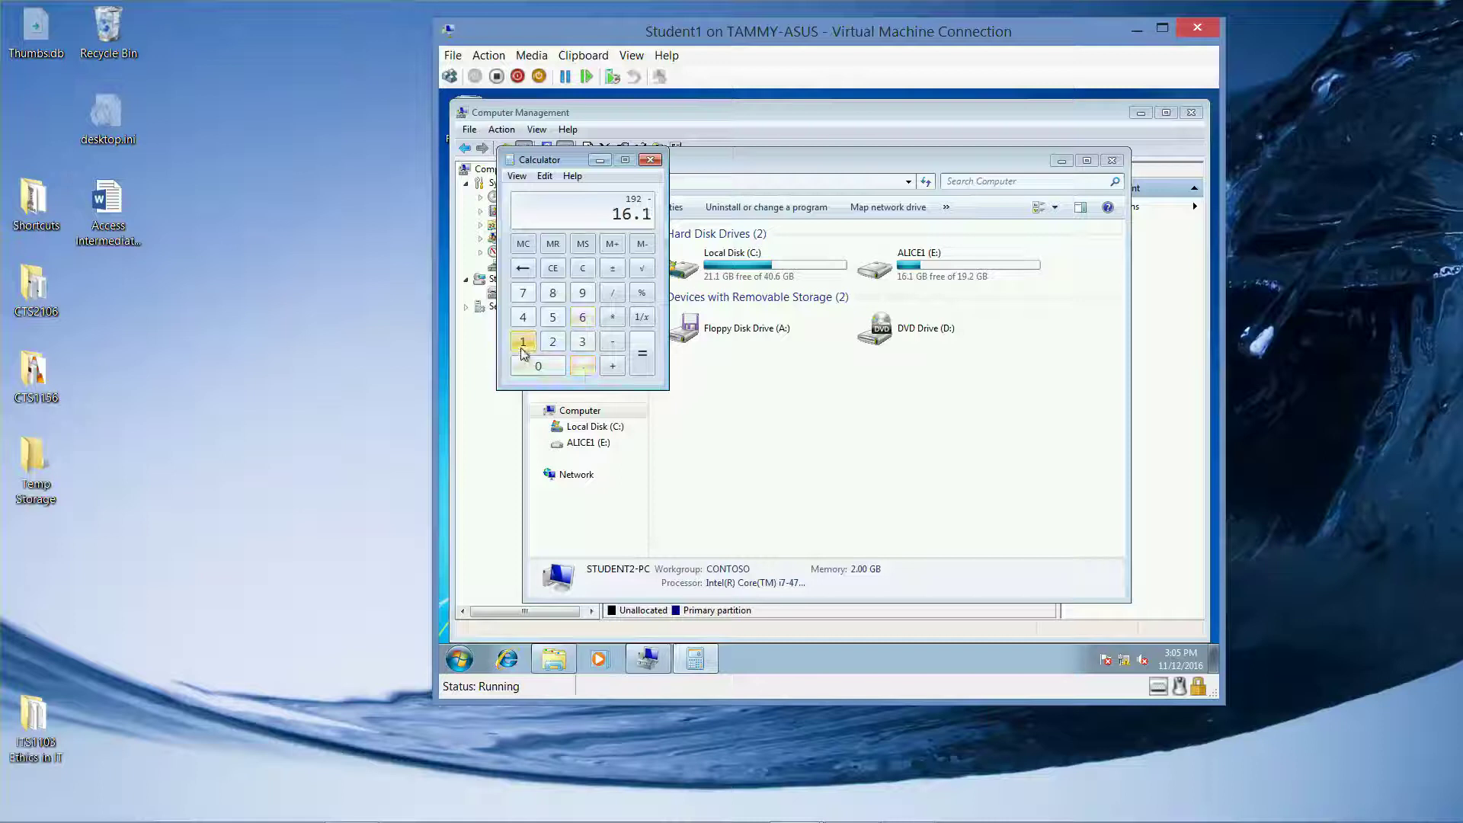
pyautogui.click(645, 359)
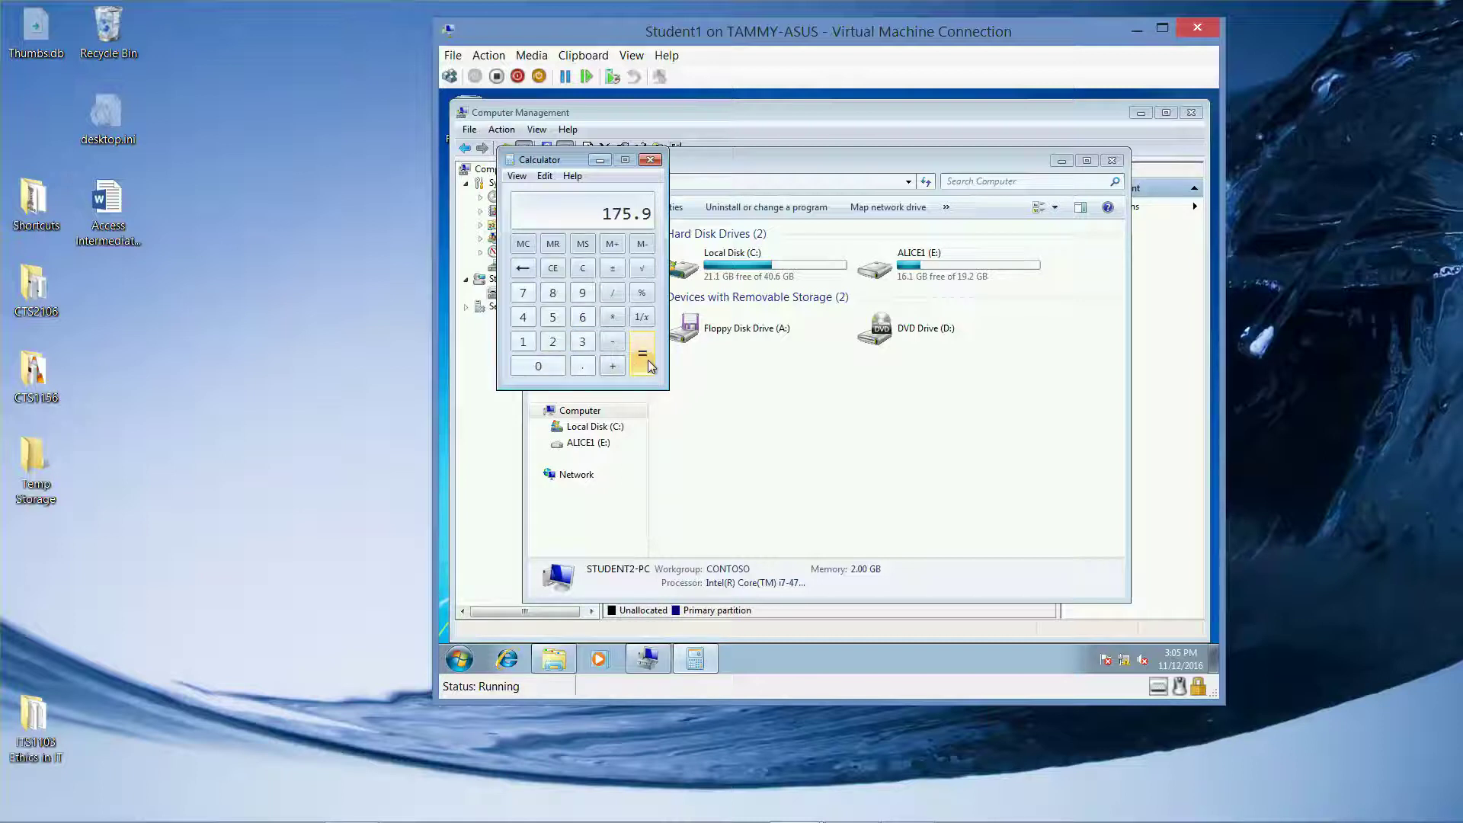
# Compute 19.2 − 16.1 = 3.1, then close Calculator and the Computer window
pyautogui.click(583, 267)
pyautogui.write('192.2')
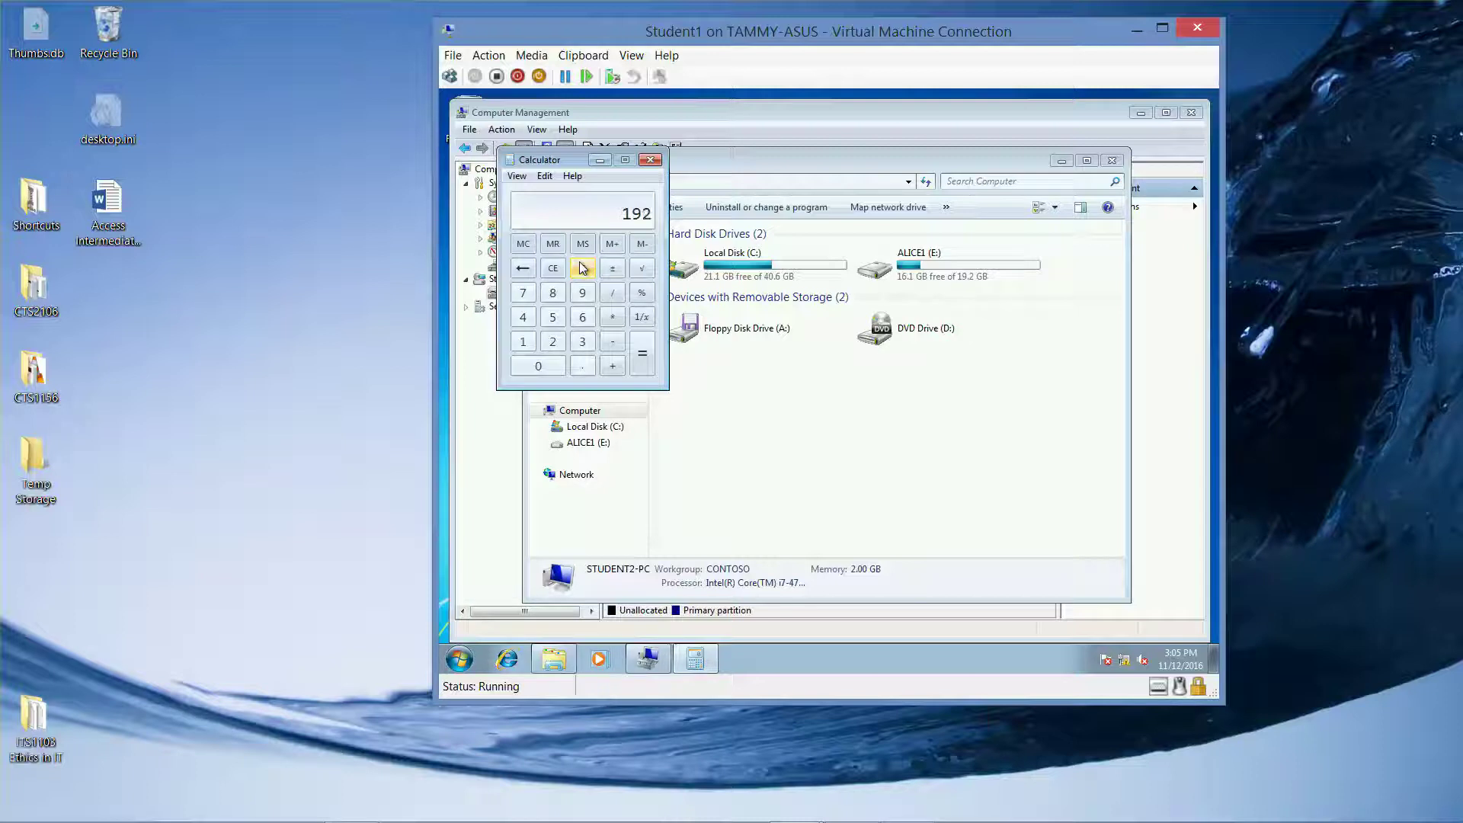
pyautogui.press('BackSpace')
pyautogui.press('BackSpace')
pyautogui.press('BackSpace')
pyautogui.write('.2')
pyautogui.press('-')
pyautogui.write('16.1')
pyautogui.press('Return')
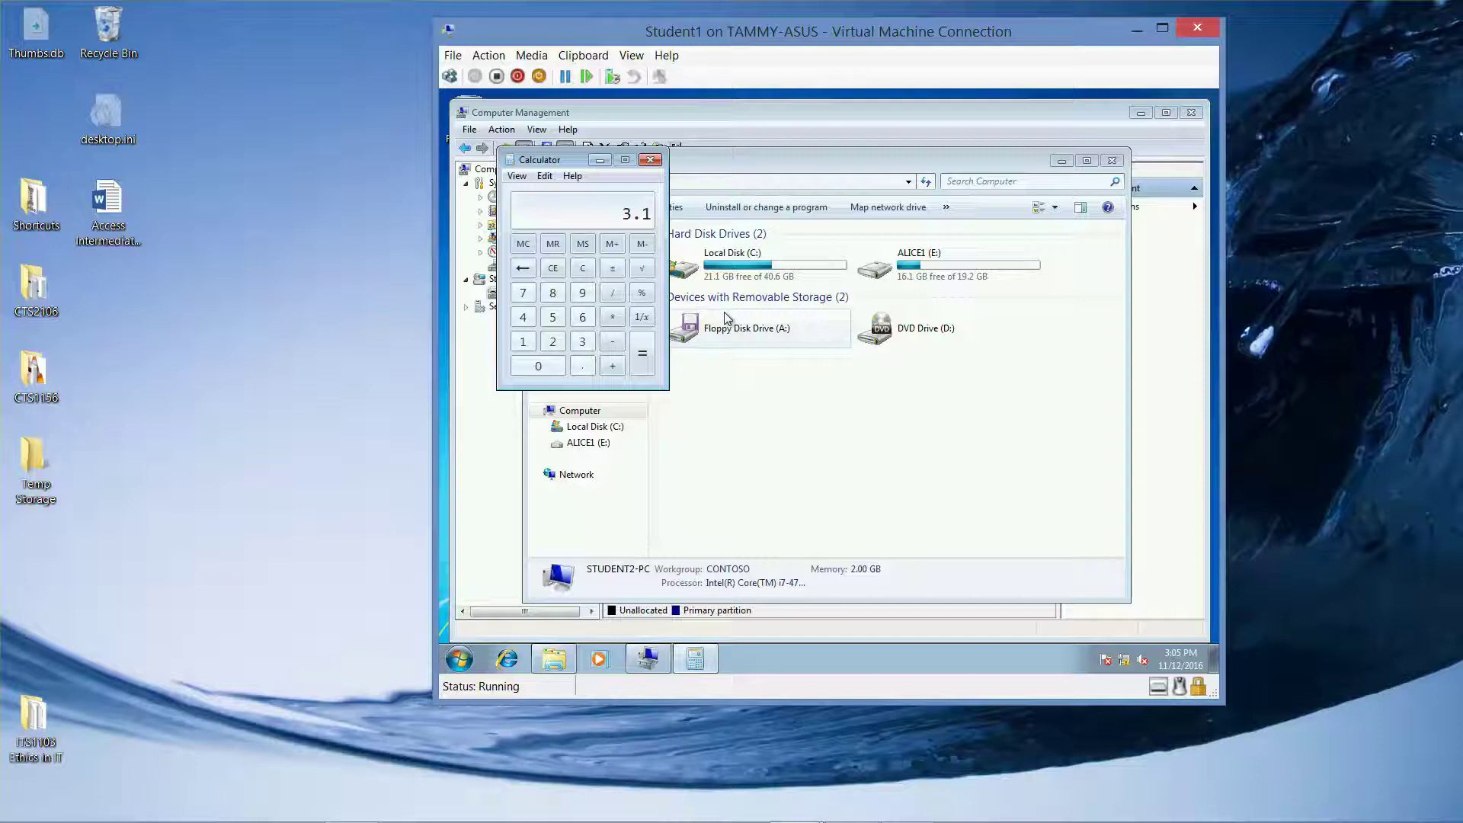
pyautogui.click(650, 160)
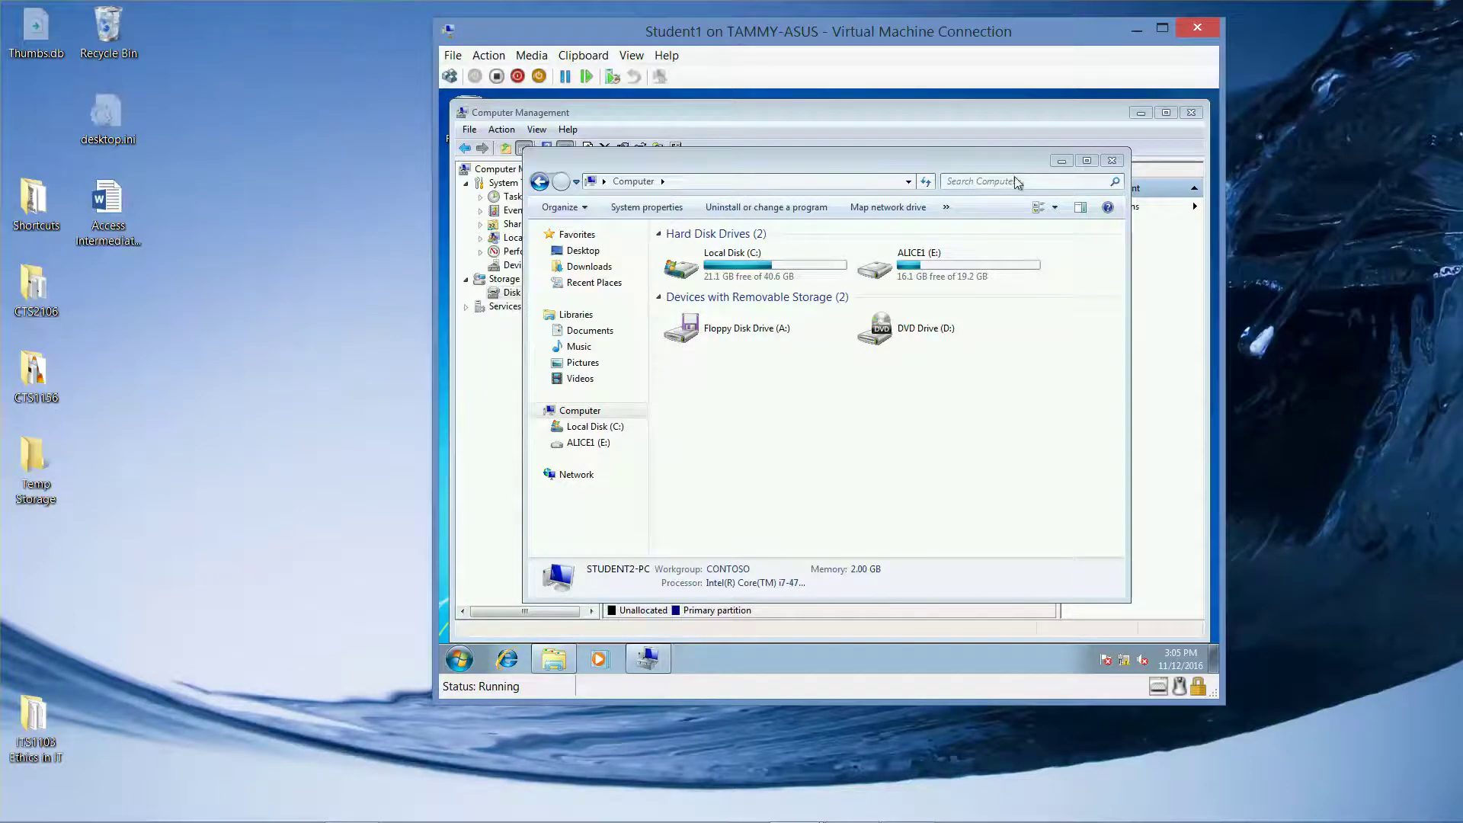
pyautogui.click(1111, 161)
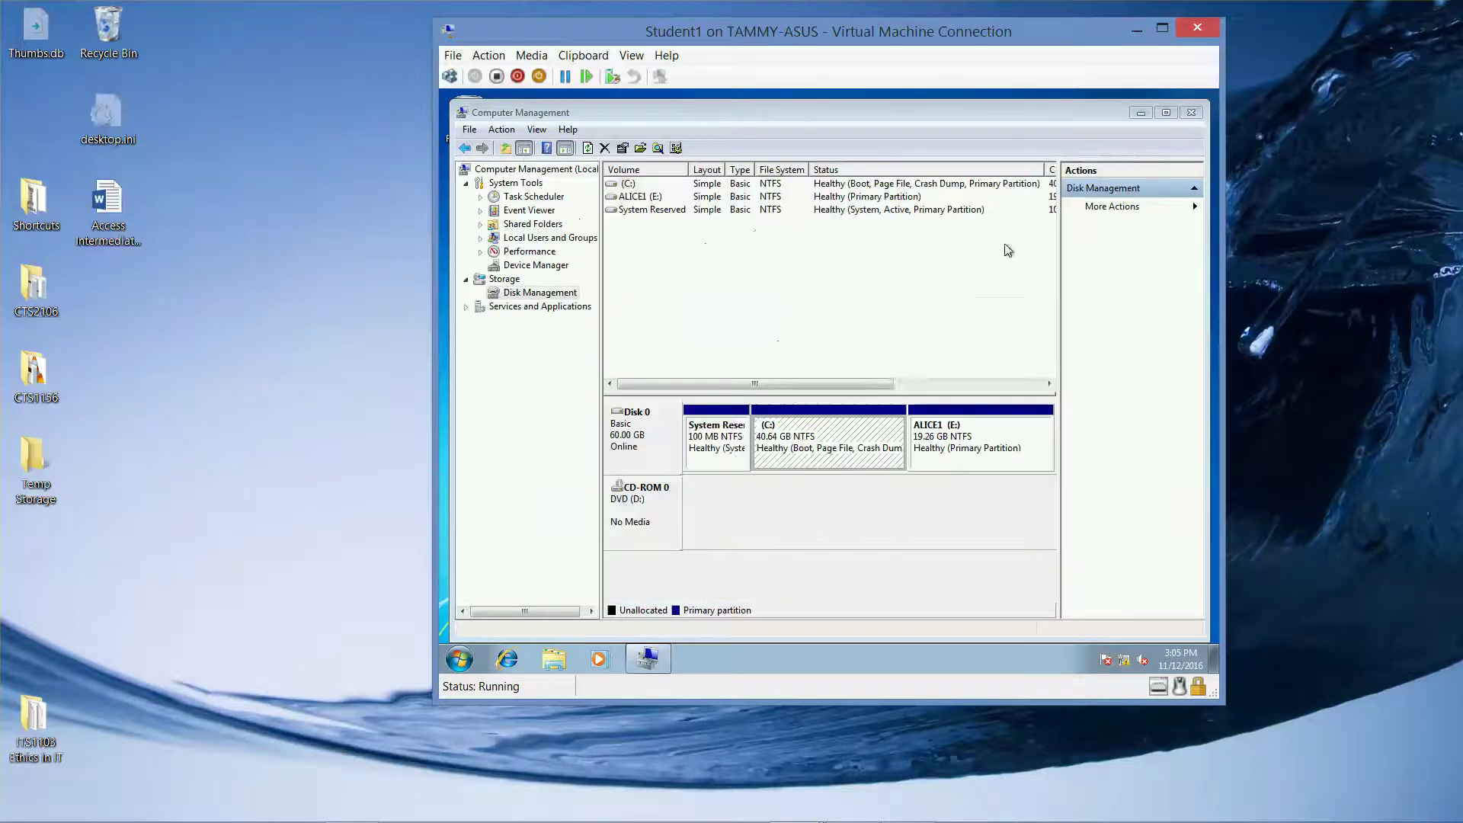
# Shrink ALICE1 (E:) by 13848 MB, leaving it at 5.74 GB
pyautogui.rightClick(953, 455)
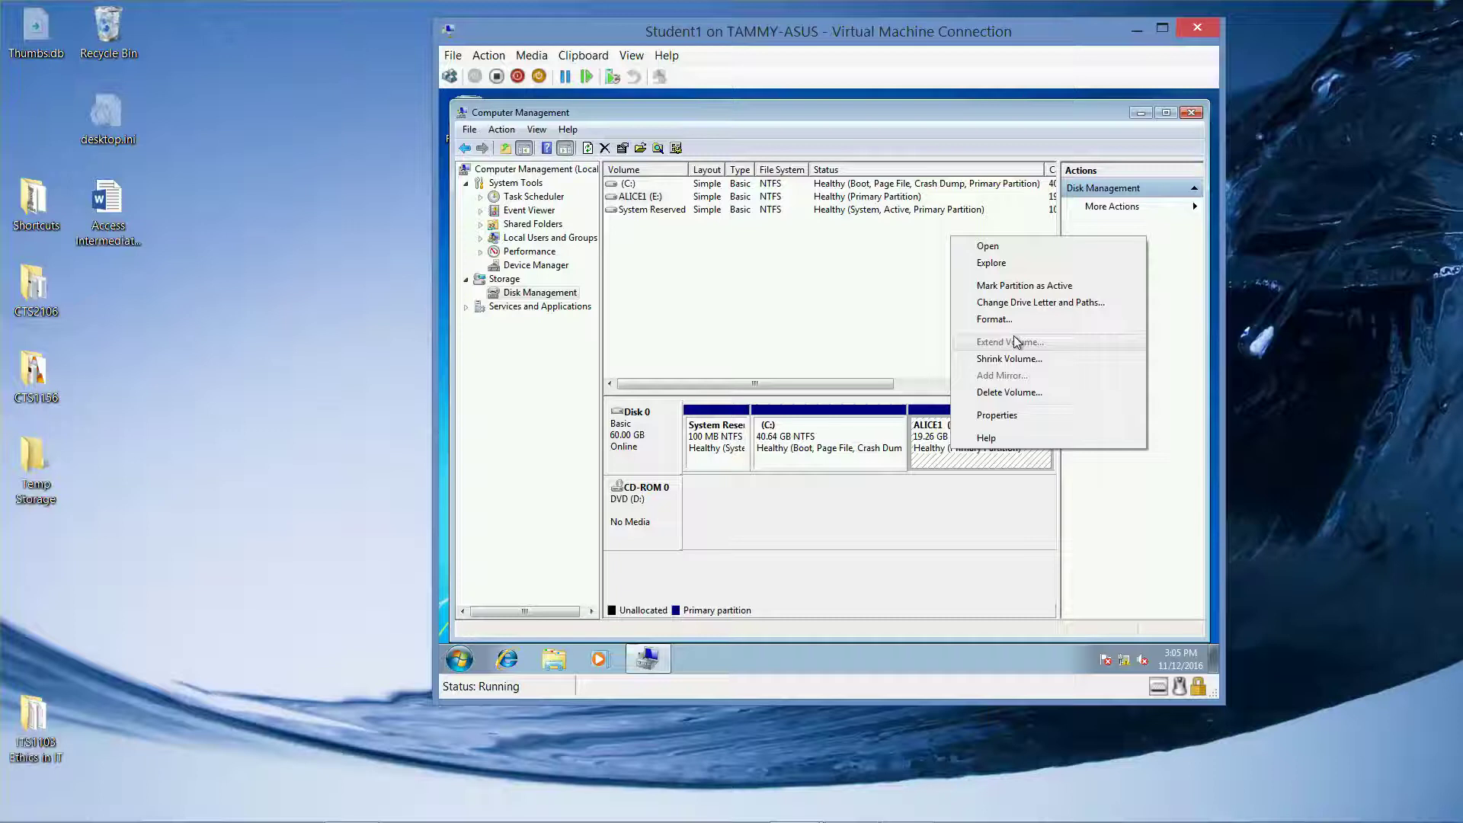
pyautogui.click(1019, 360)
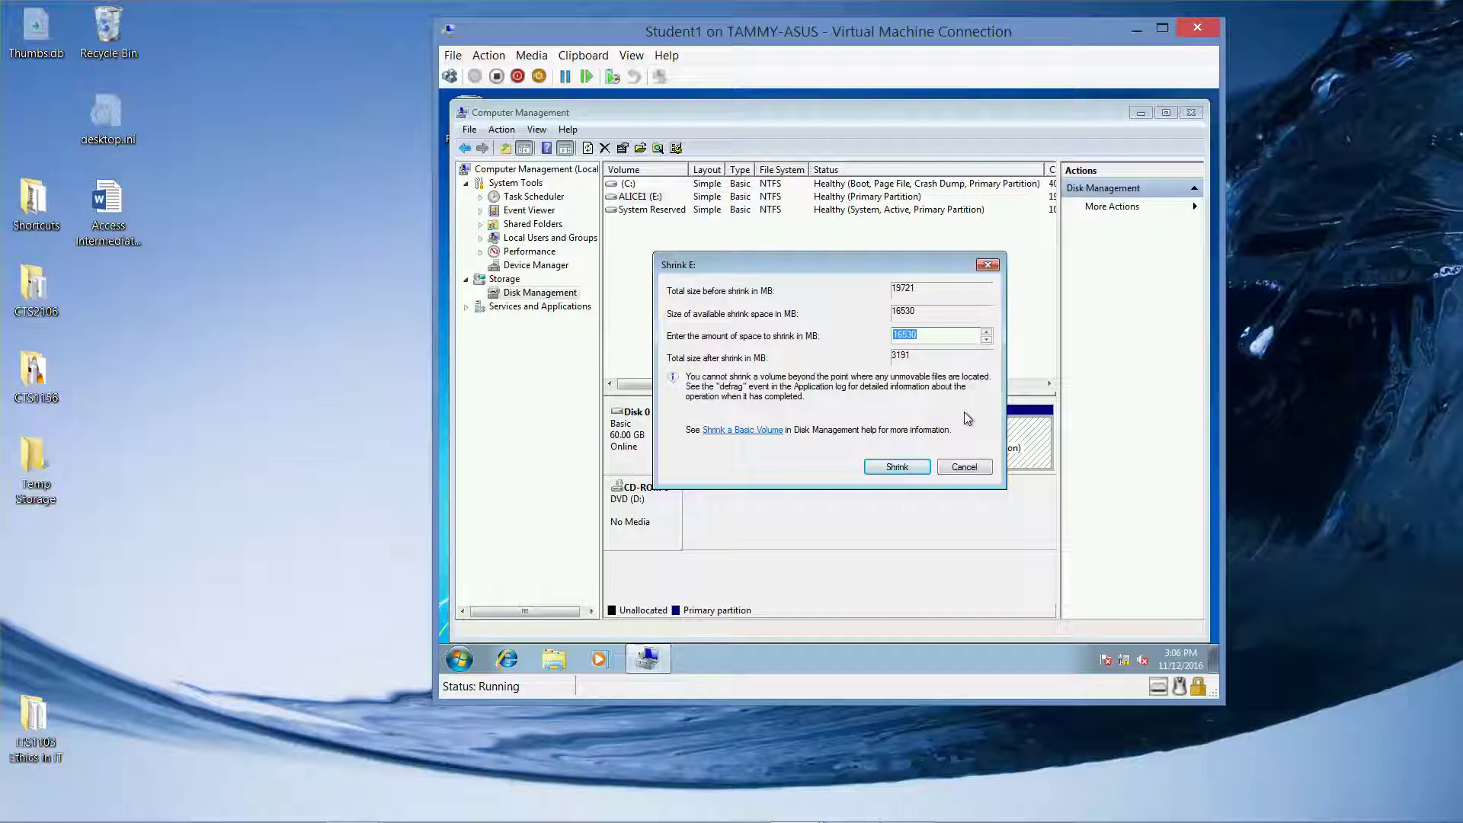
pyautogui.write('13848')
pyautogui.click(908, 469)
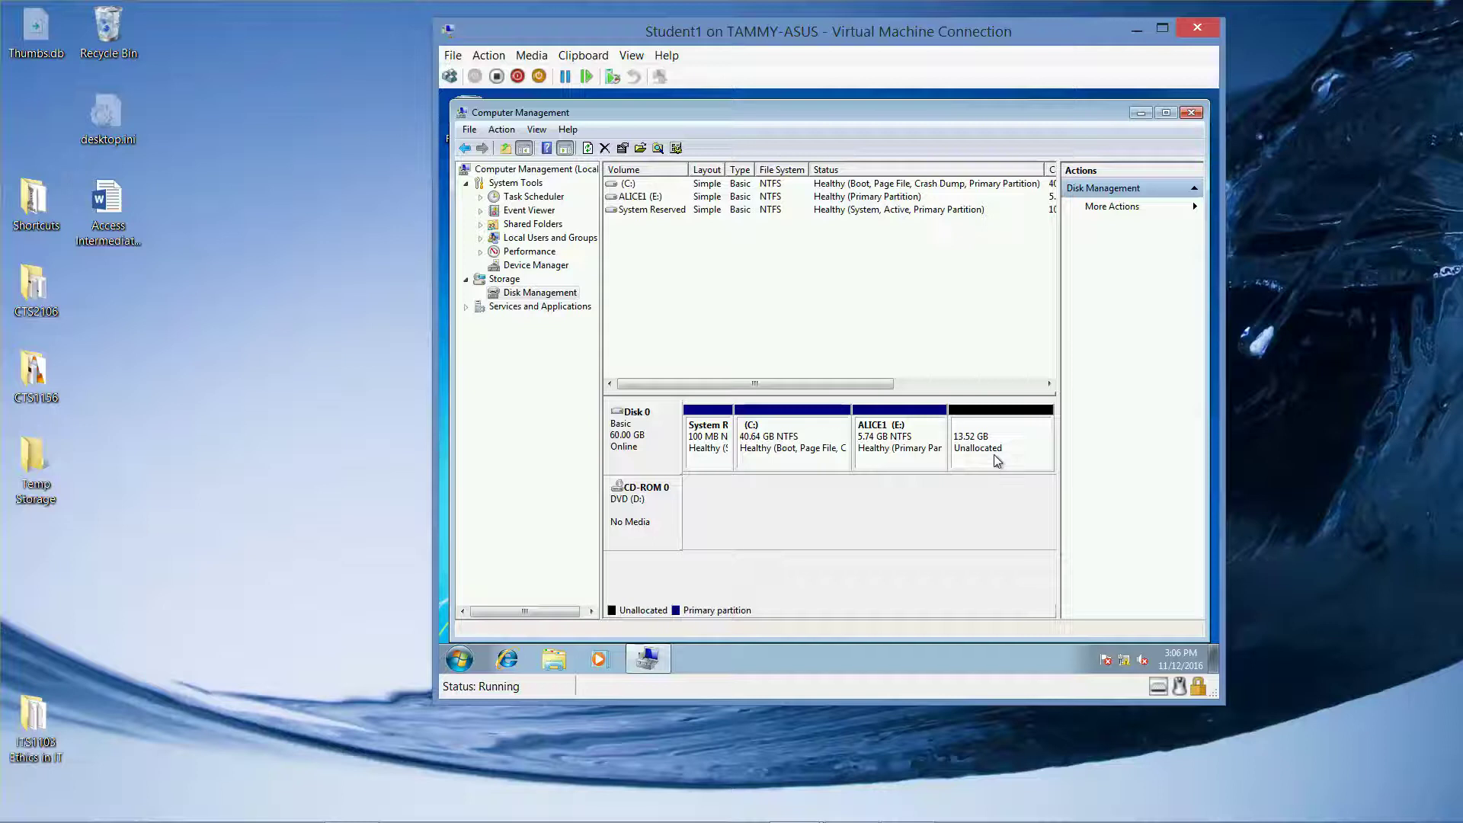
# Create a 13848 MB NTFS simple volume on drive F labelled 'Alice 2' from the unallocated space
pyautogui.rightClick(994, 455)
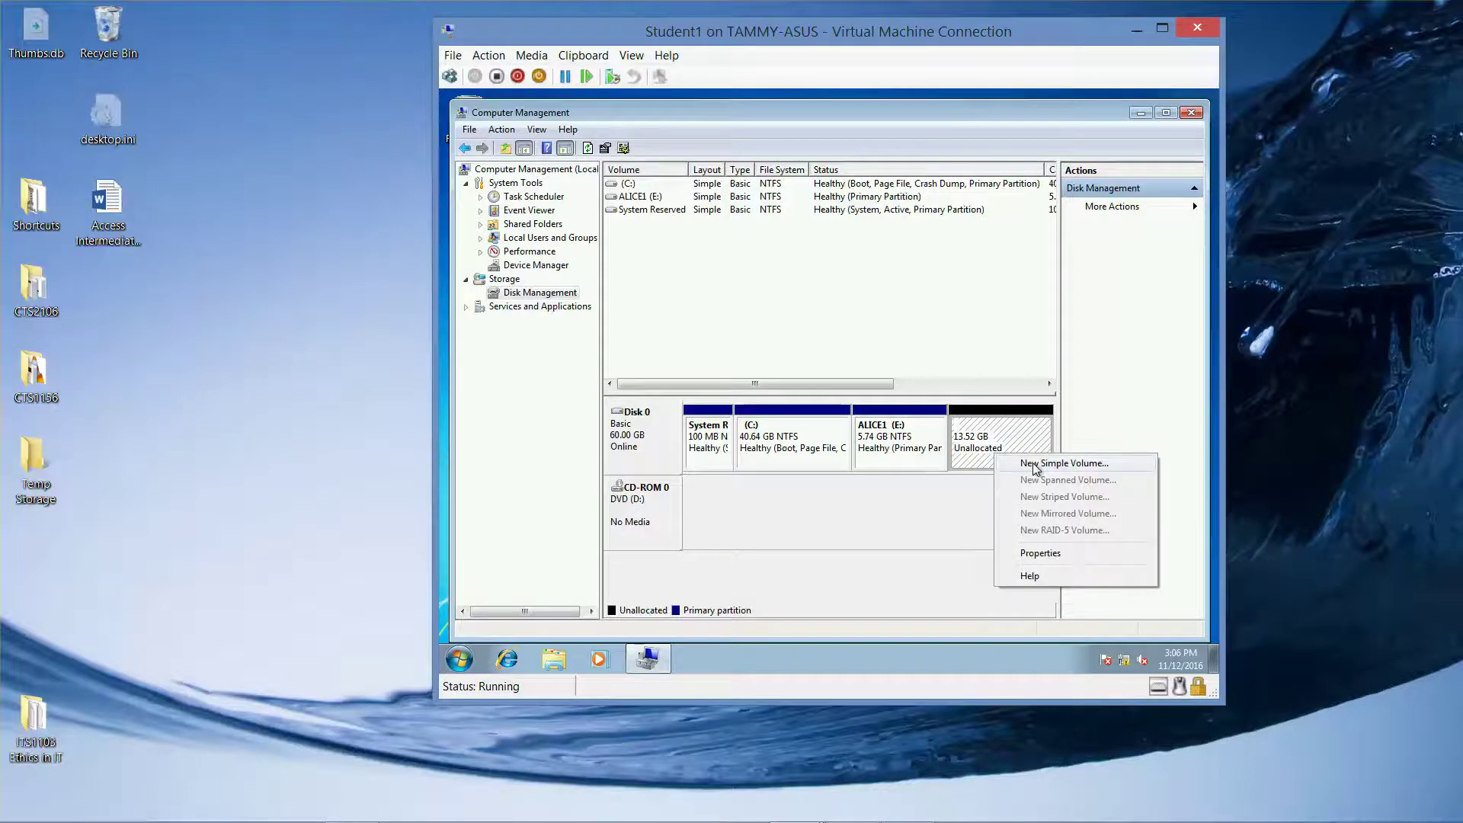
pyautogui.click(1034, 465)
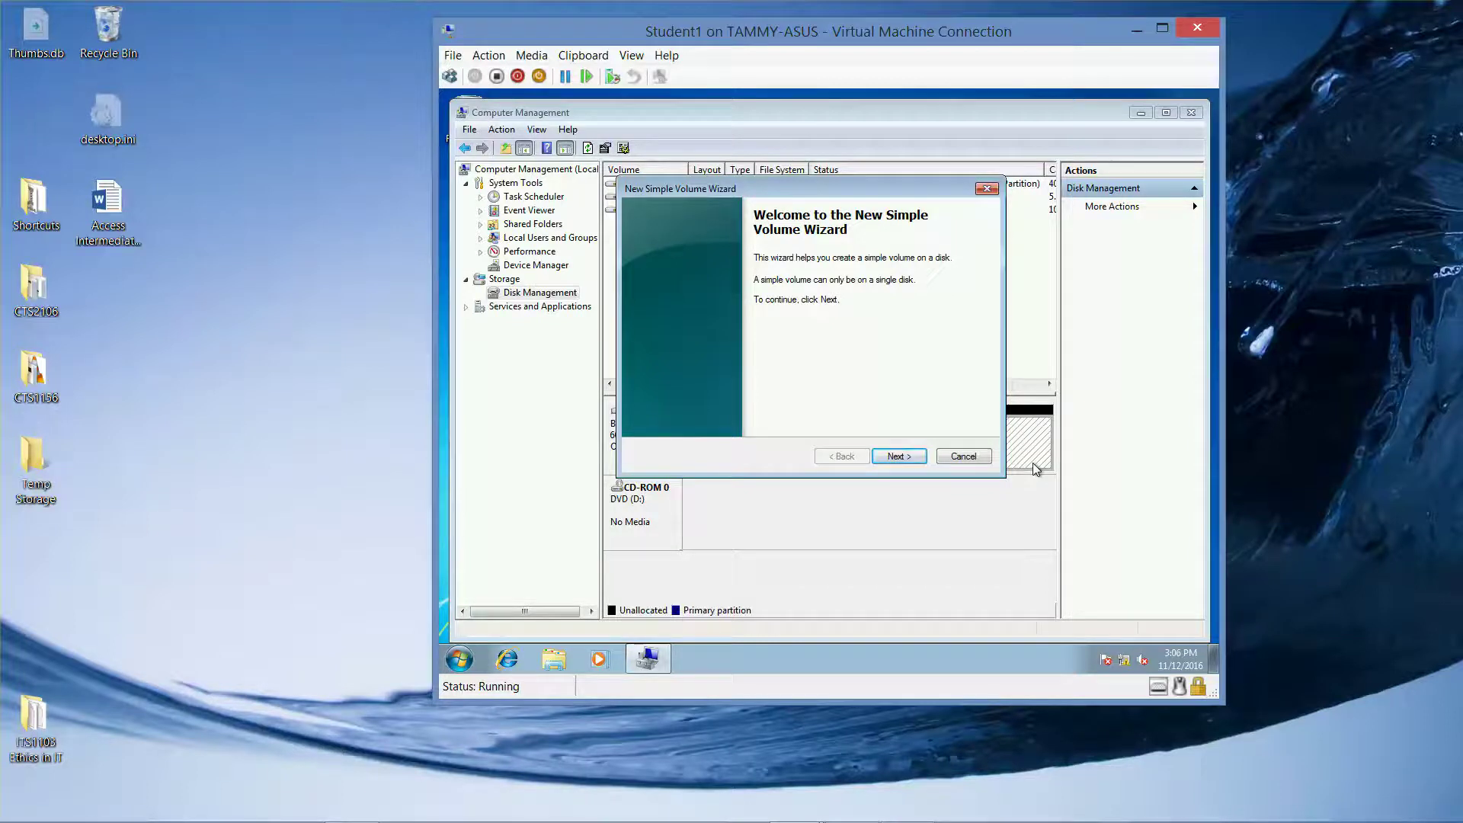
pyautogui.click(897, 456)
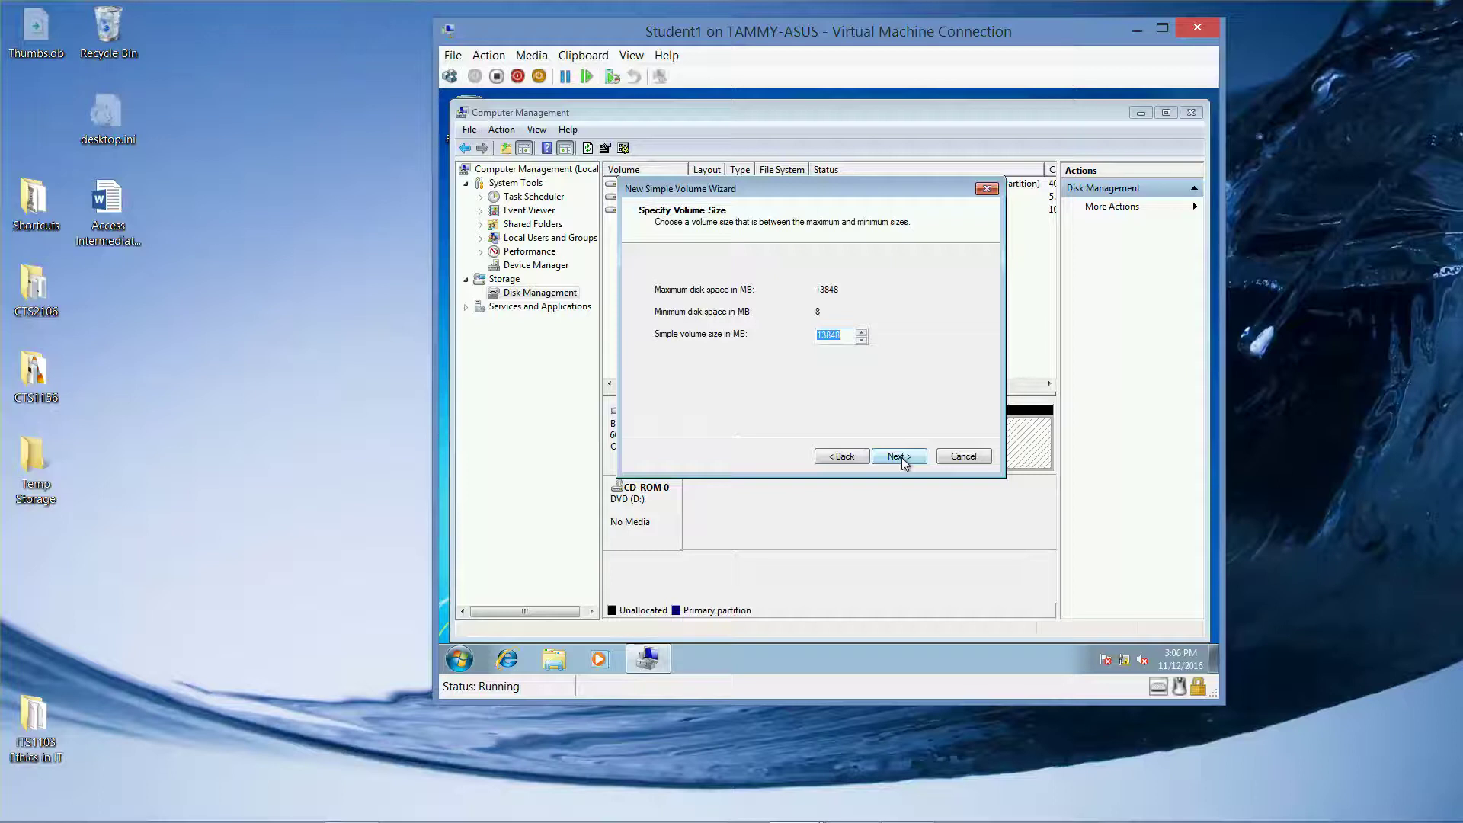
pyautogui.click(902, 457)
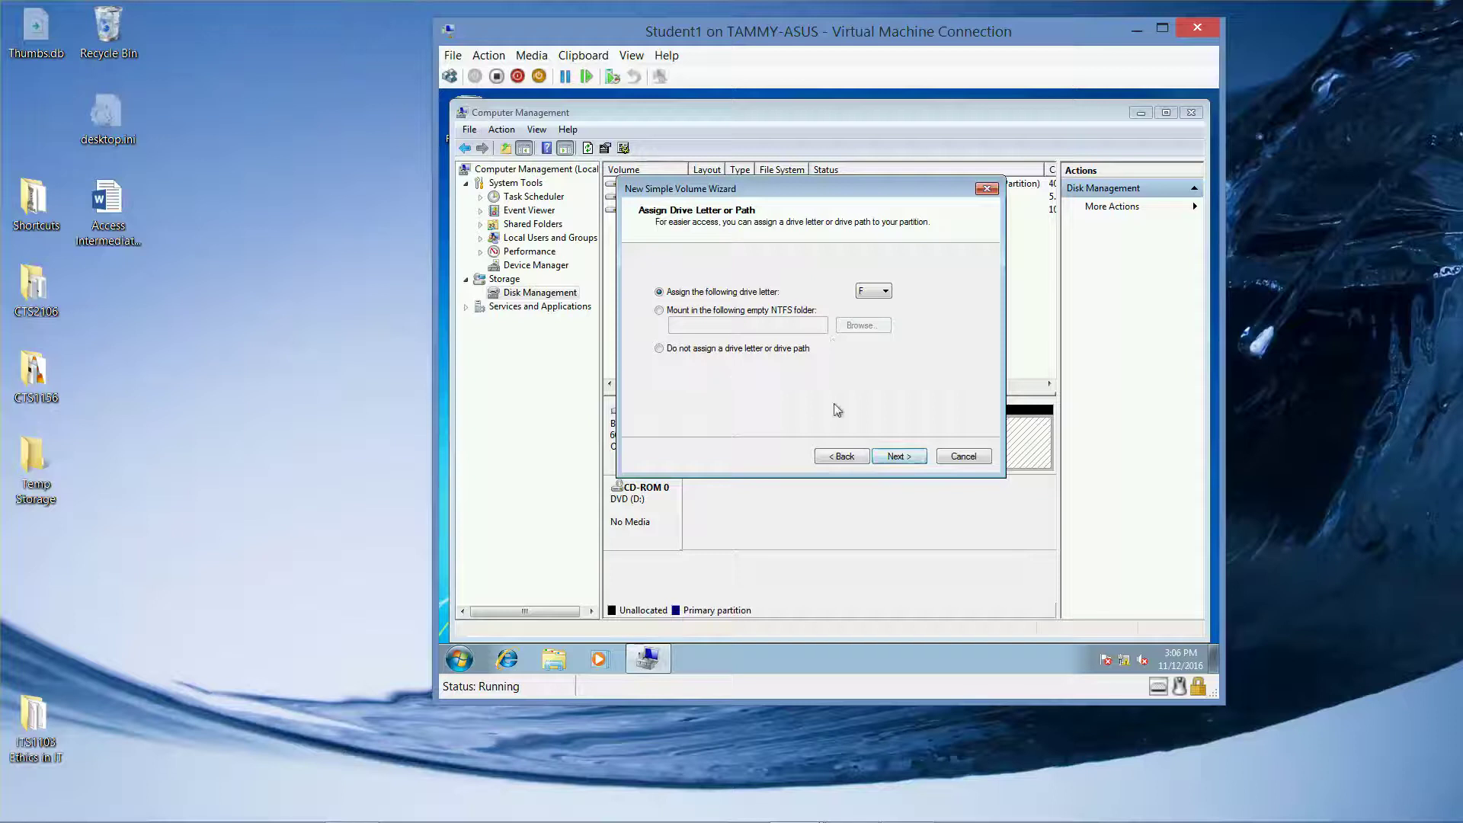
pyautogui.click(898, 457)
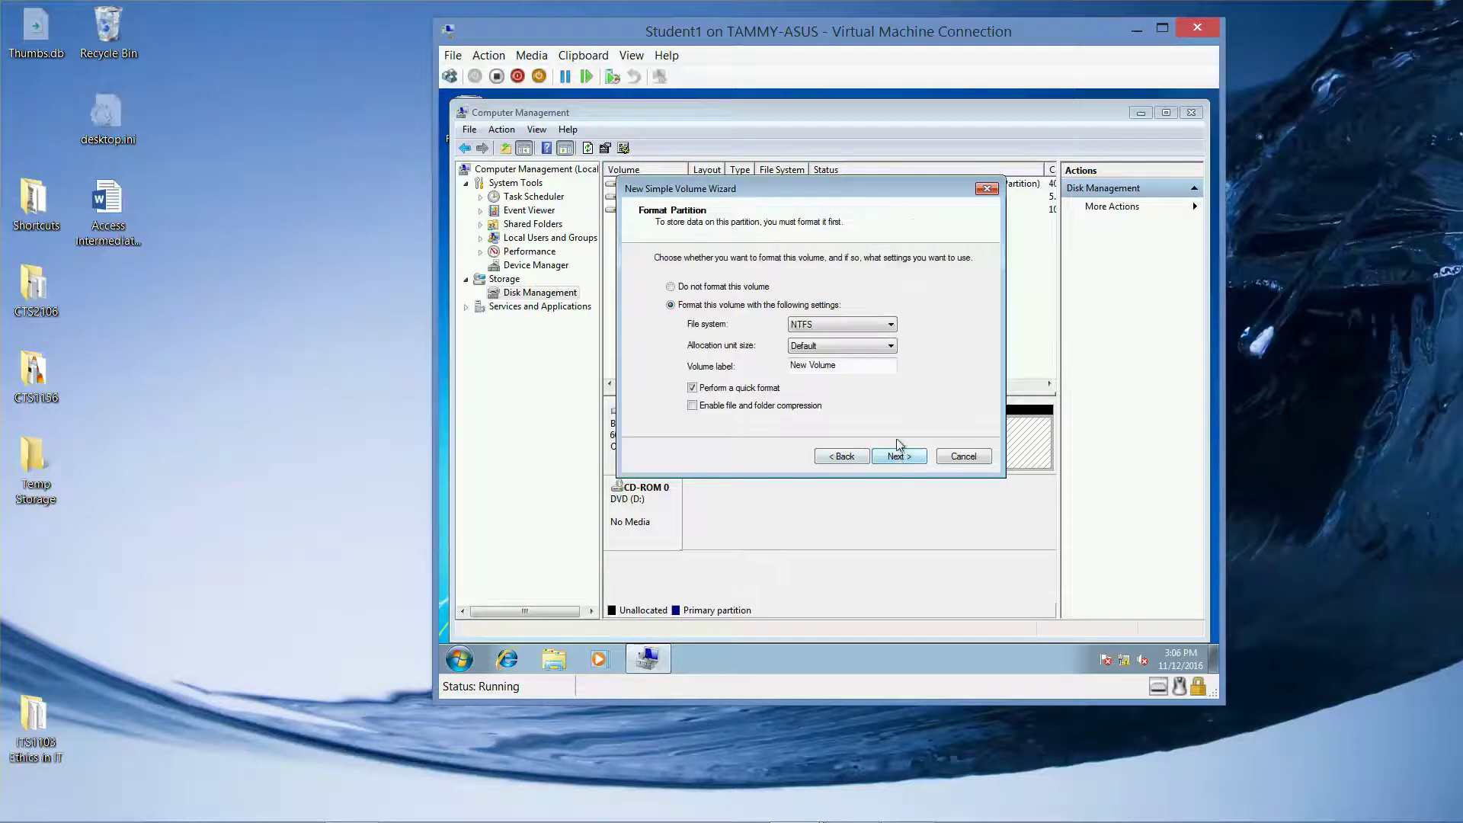
pyautogui.moveTo(838, 366); pyautogui.dragTo(660, 363)
pyautogui.write('Alice 2')
pyautogui.click(893, 457)
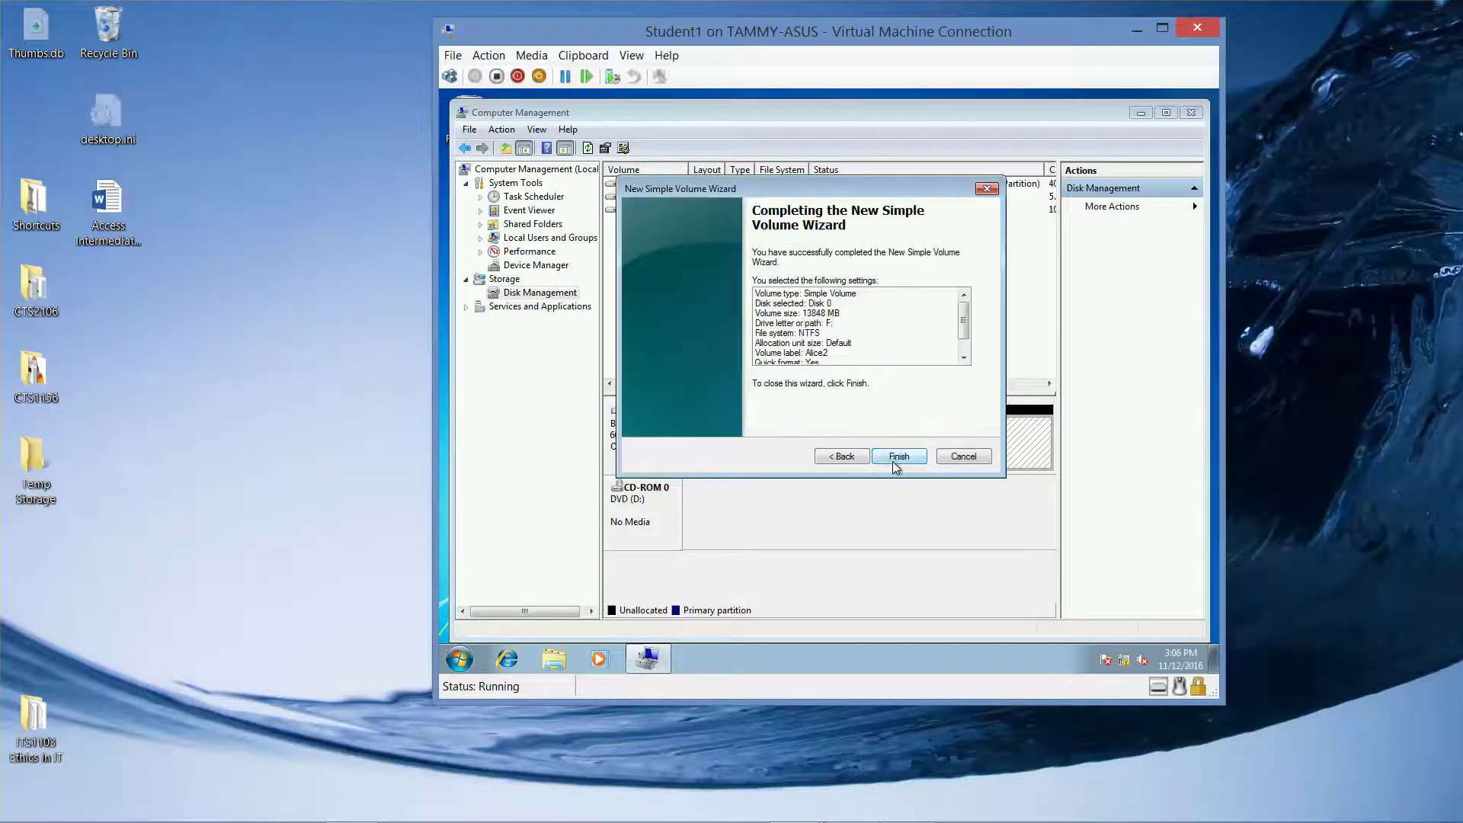
pyautogui.click(893, 458)
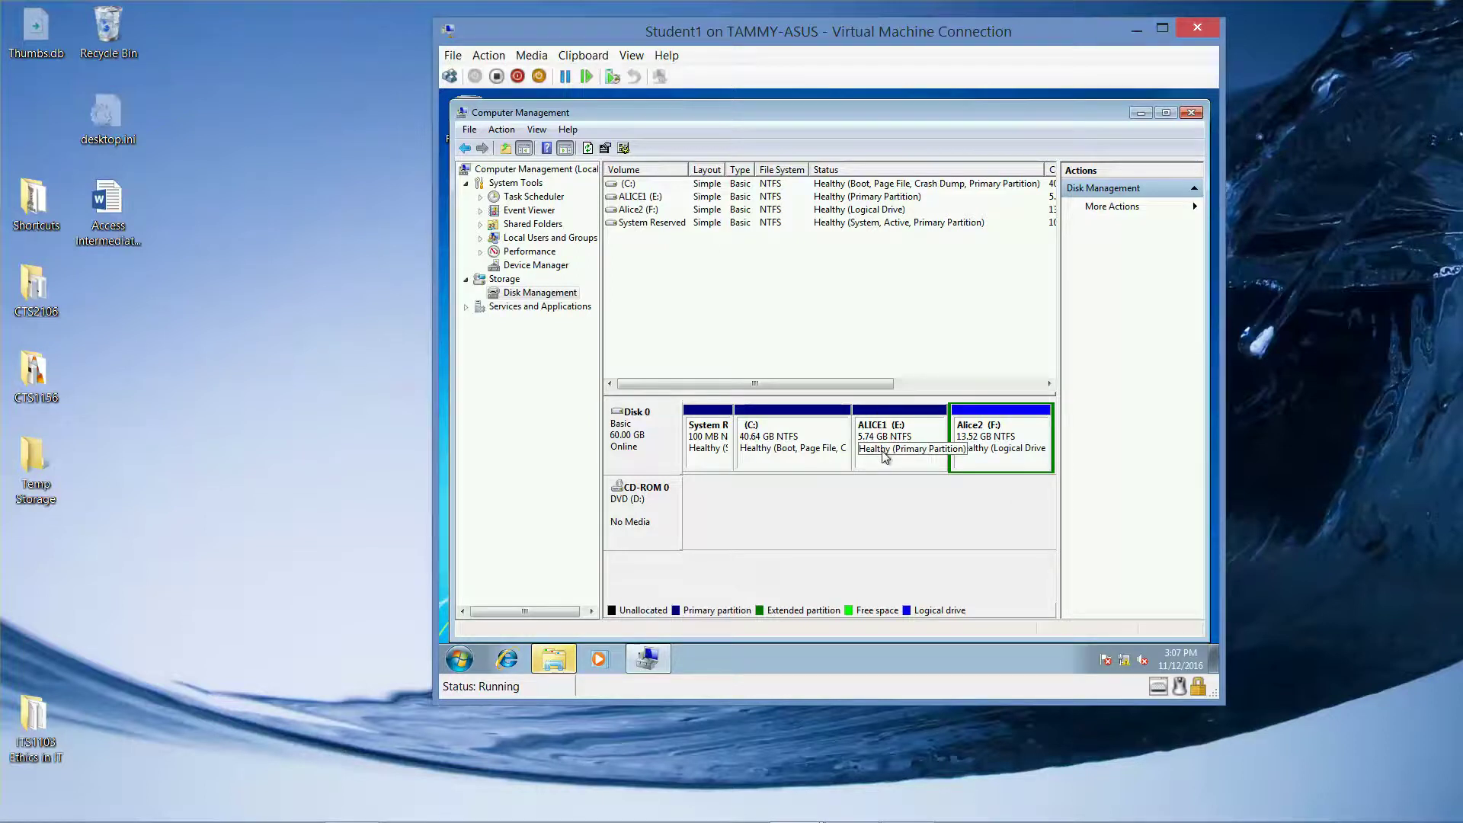
# Bring up the AutoPlay prompt for Alice2 (F:) and dismiss it
pyautogui.click(553, 659)
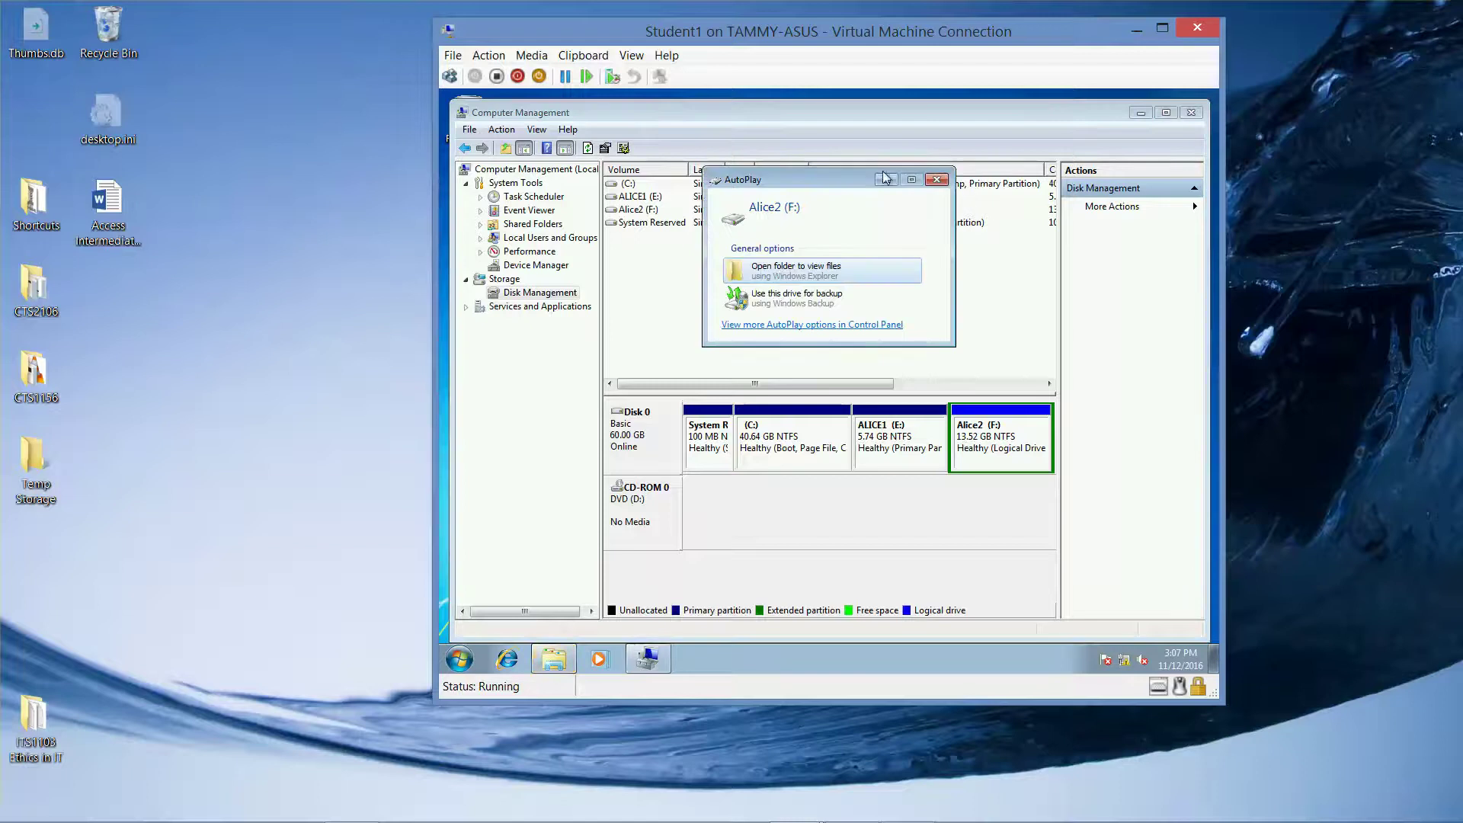
pyautogui.click(936, 179)
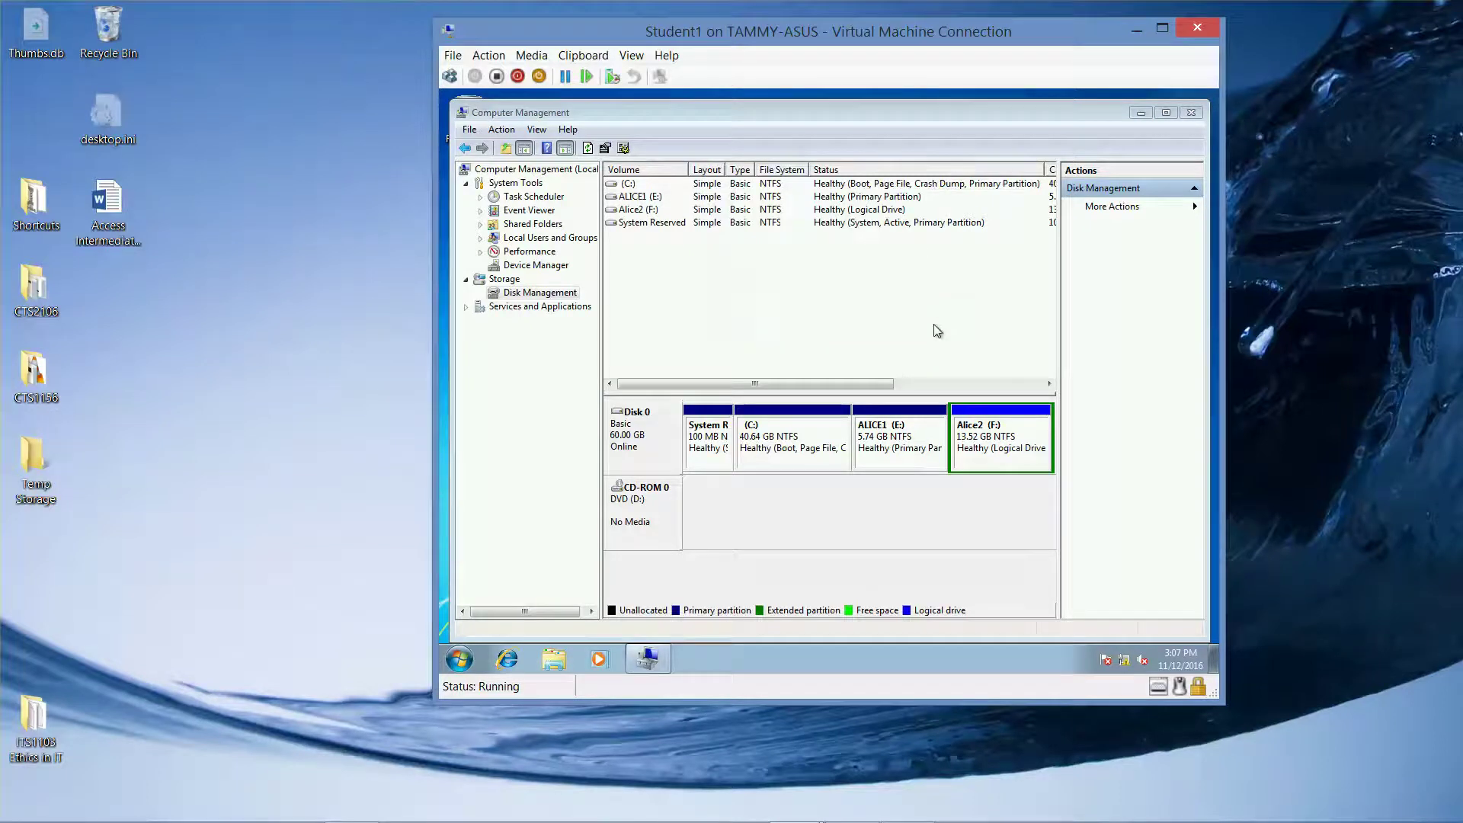